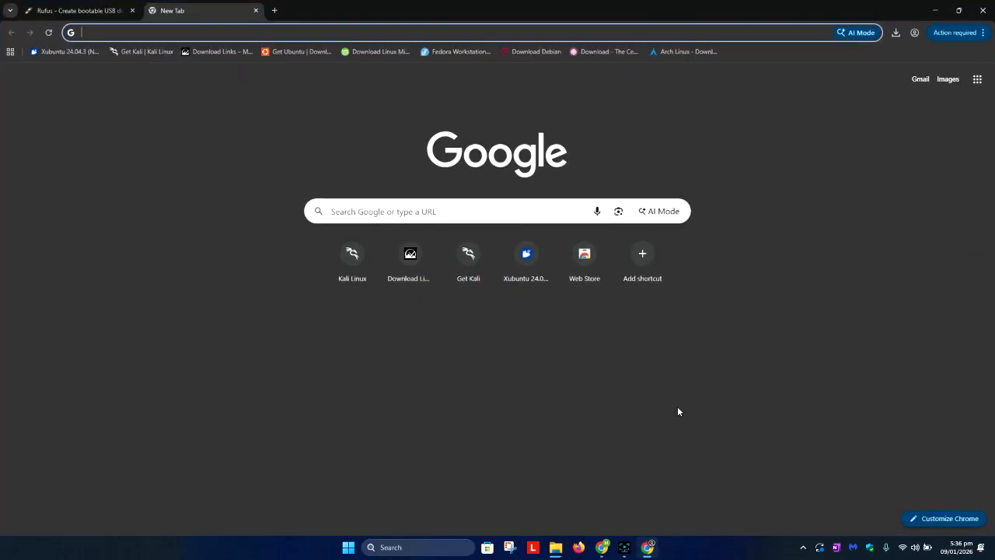
- Search the web for windows 11 and open Microsoft's Download Windows 11 page
{"action": "type", "text": "windows 11"}
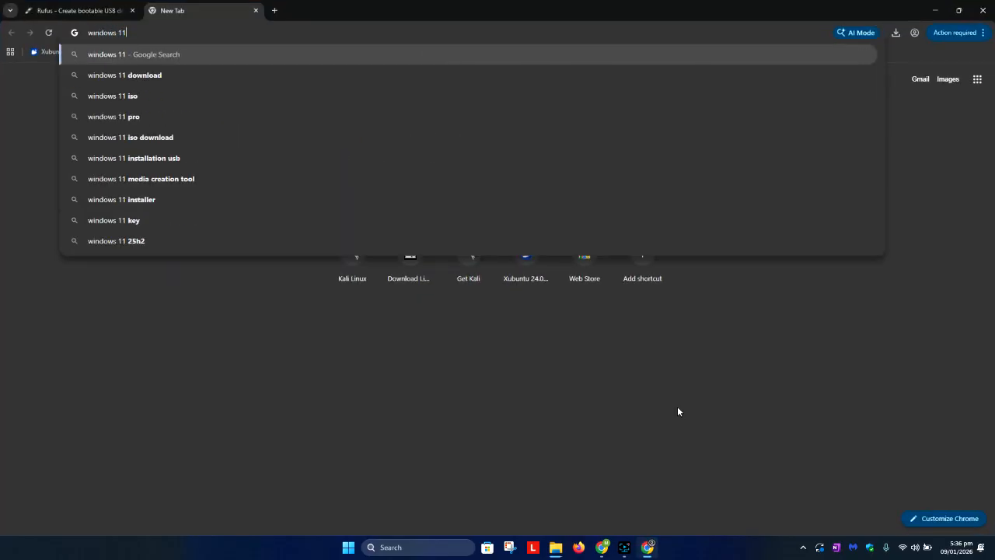
{"action": "key", "text": "Return"}
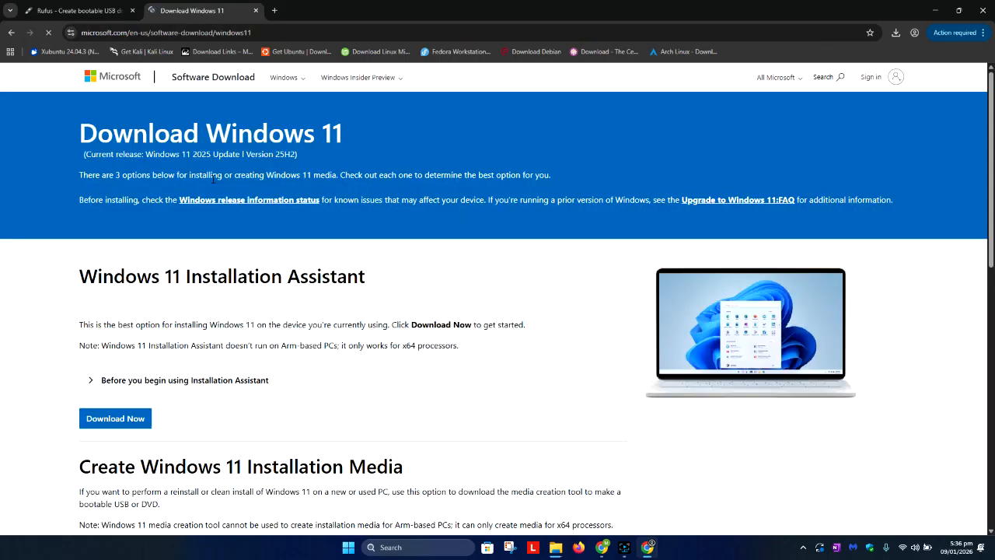
{"action": "scroll", "coordinate": [214, 179], "scroll_direction": "down", "scroll_amount": 8}
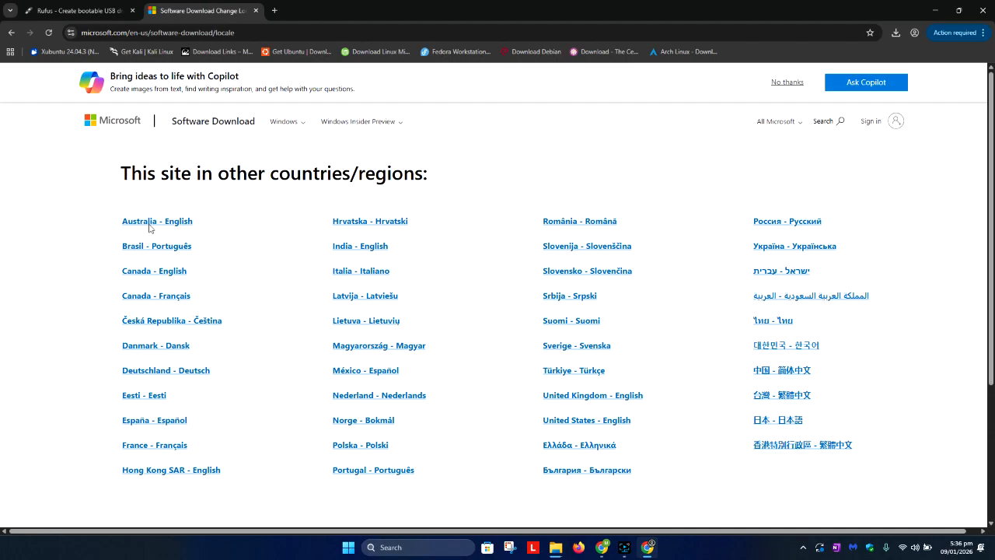
{"action": "left_click", "coordinate": [11, 32]}
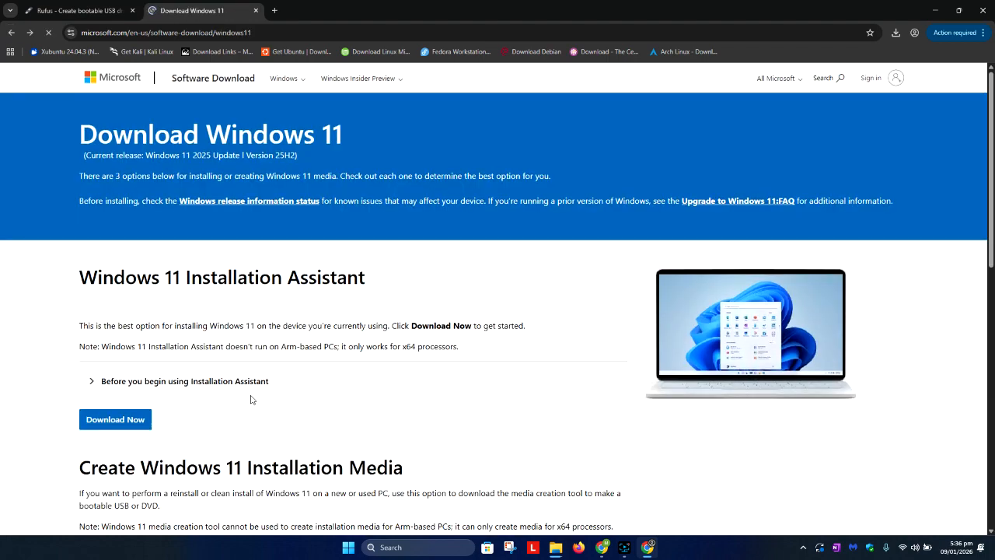
- Choose Windows 11 (multi-edition ISO for x64 devices) as the disk image download and confirm the selection
{"action": "scroll", "coordinate": [225, 358], "scroll_direction": "up", "scroll_amount": 2}
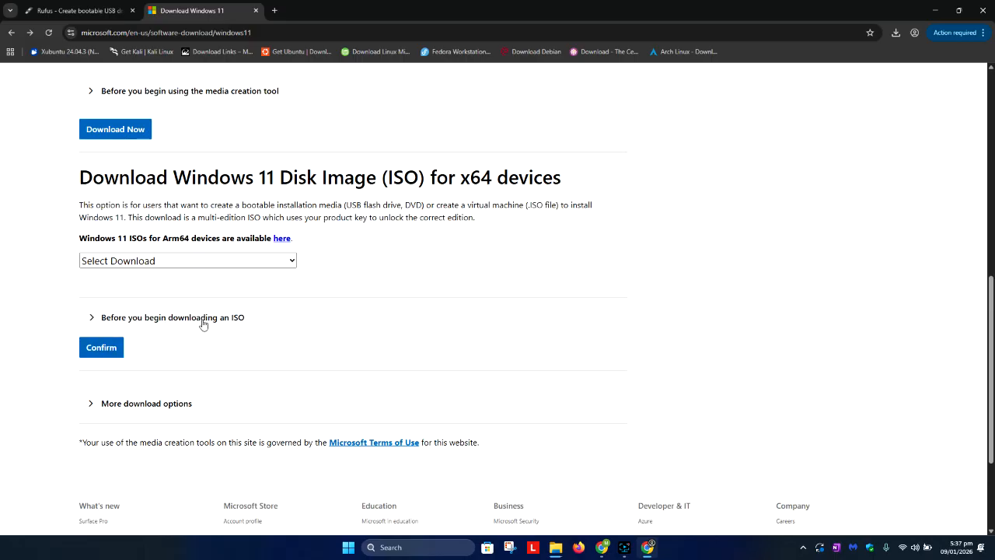
{"action": "left_click", "coordinate": [186, 259]}
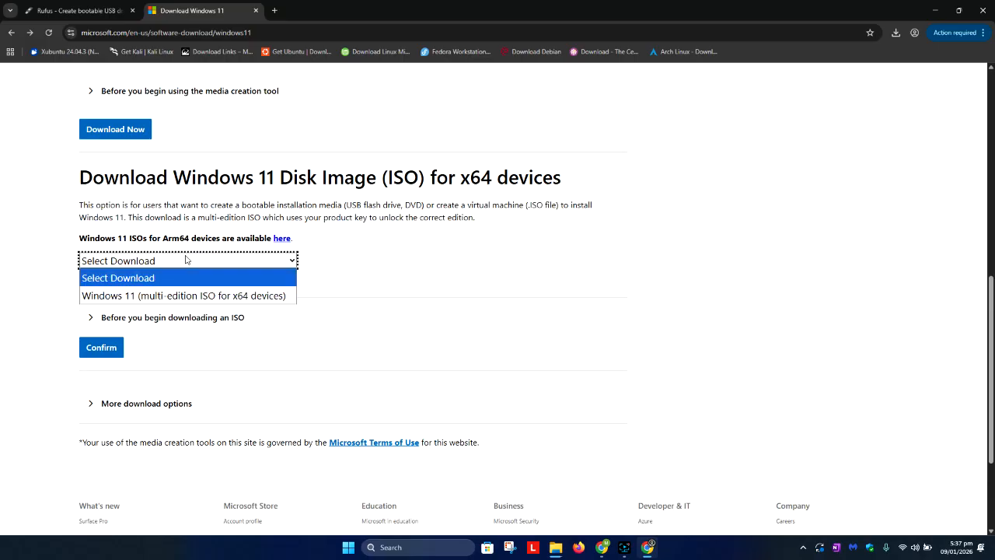
{"action": "left_click", "coordinate": [272, 297]}
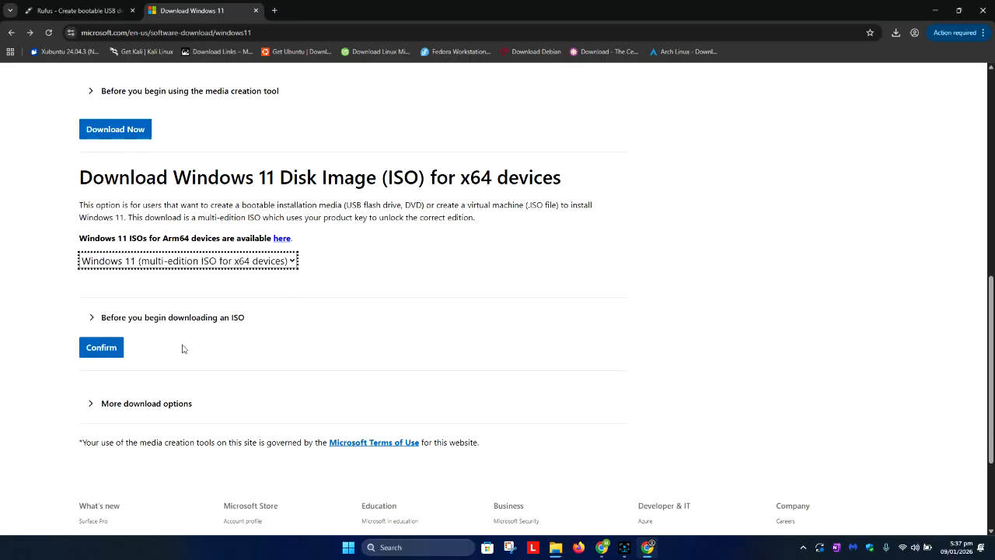
{"action": "left_click", "coordinate": [110, 353]}
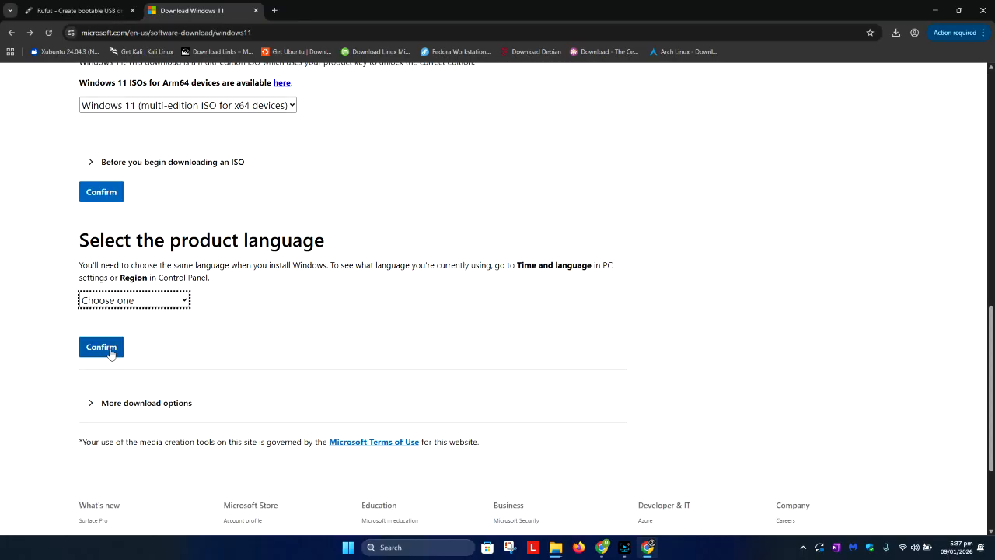
- Set the product language to English (United States) and confirm it
{"action": "left_click", "coordinate": [152, 304]}
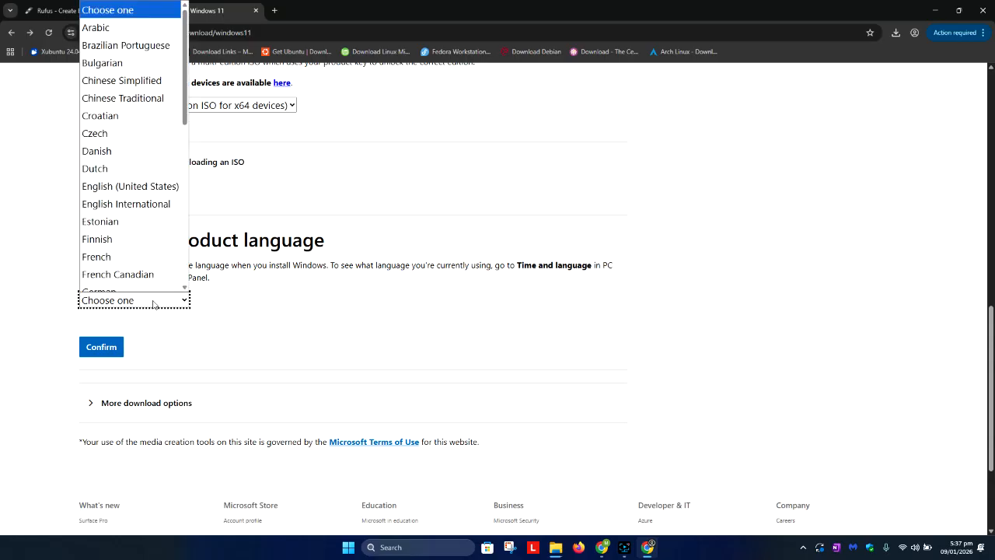
{"action": "left_click", "coordinate": [152, 189]}
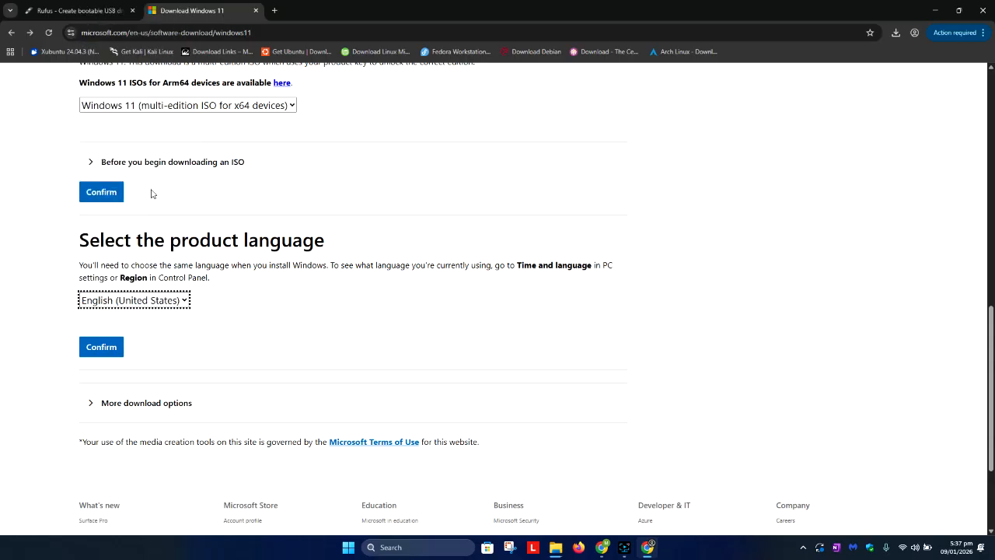
{"action": "left_click", "coordinate": [98, 350]}
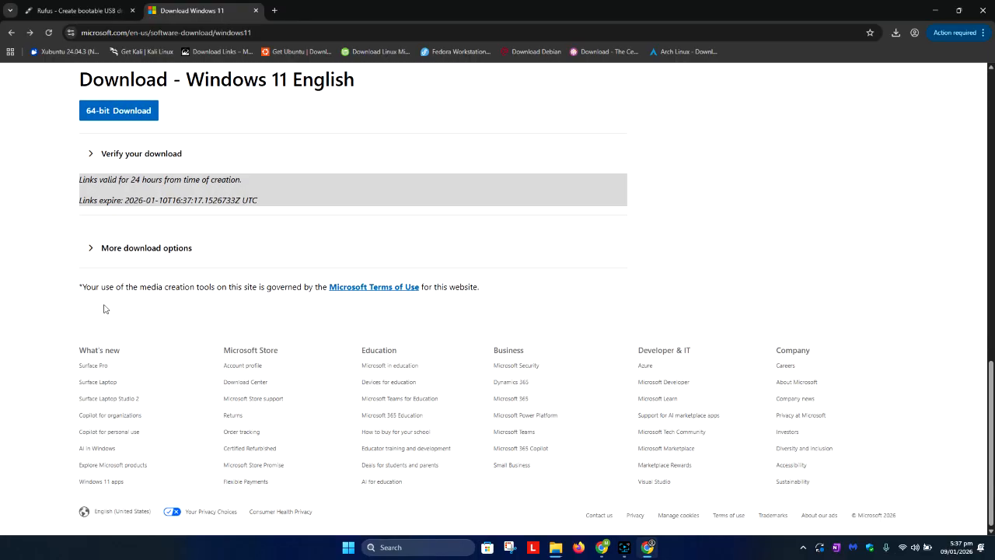
- Start the 64-bit download of the Windows 11 English ISO and show the recent downloads
{"action": "scroll", "coordinate": [102, 298], "scroll_direction": "up", "scroll_amount": 1}
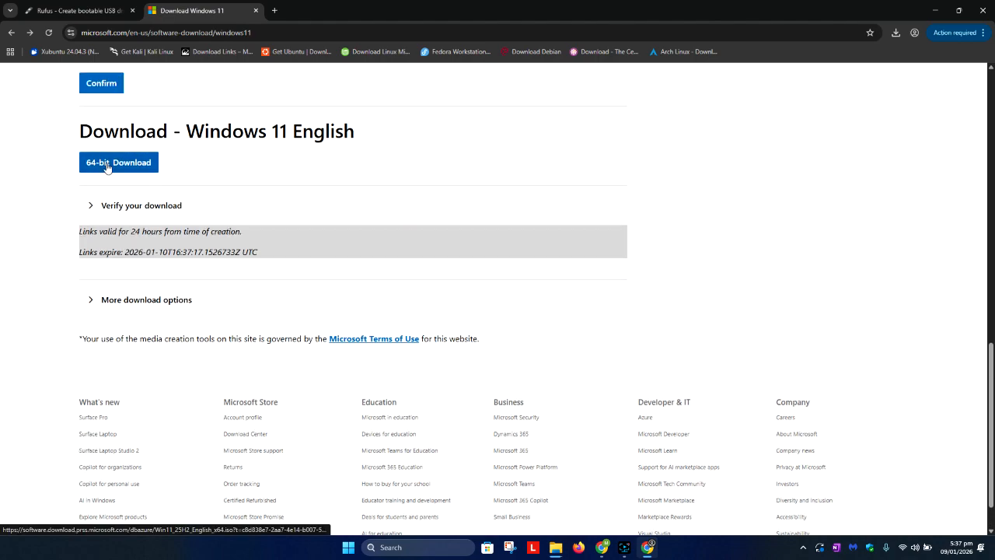
{"action": "left_click", "coordinate": [106, 166]}
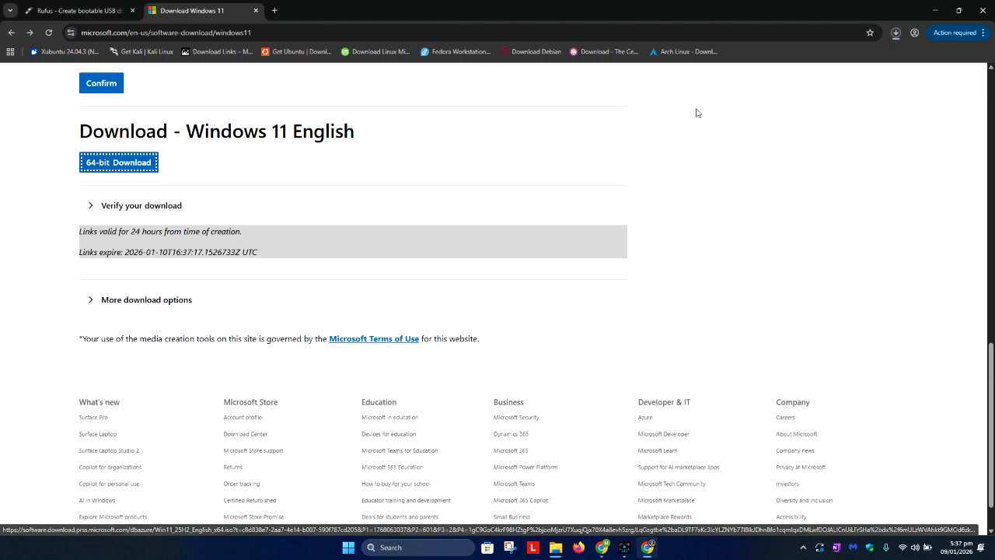
{"action": "left_click", "coordinate": [896, 33]}
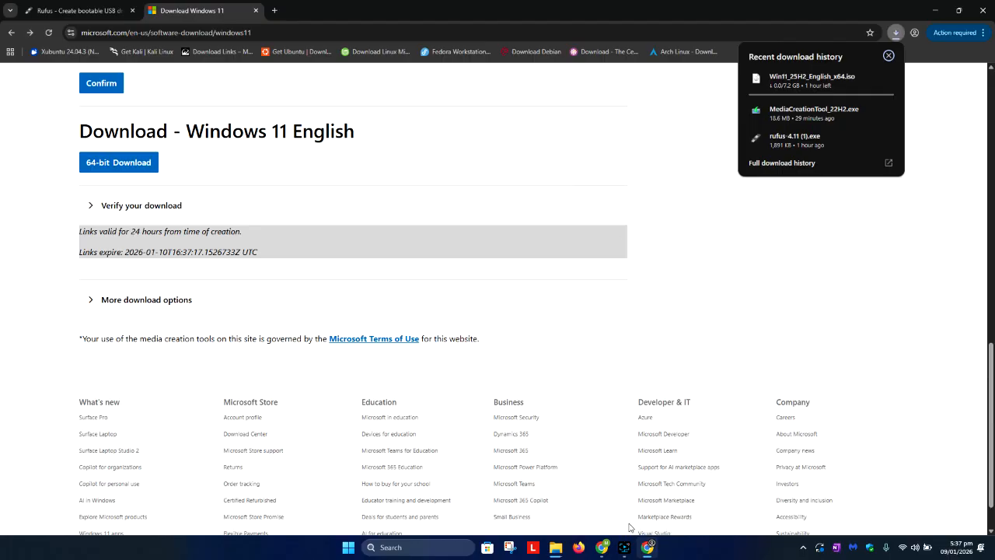
{"action": "left_click", "coordinate": [624, 547]}
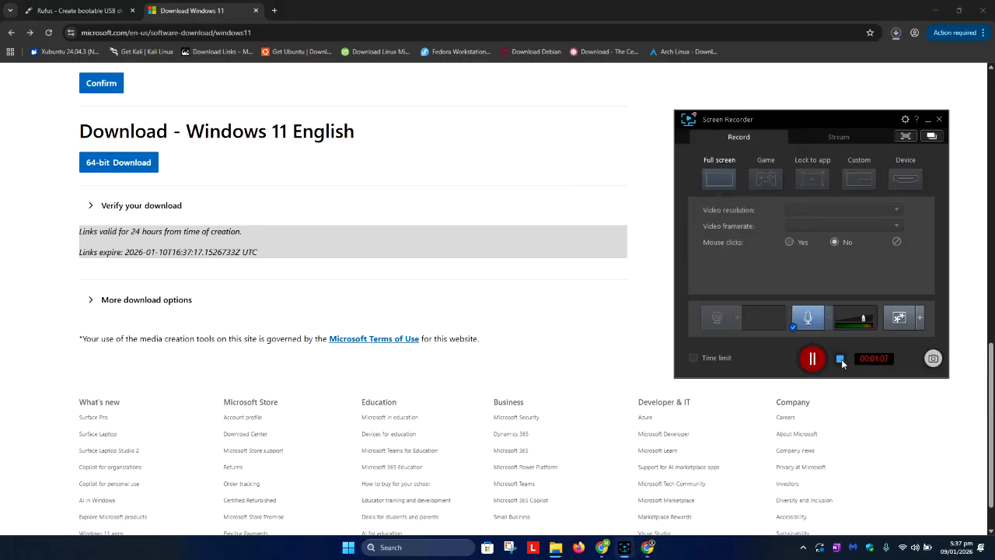
{"action": "left_click", "coordinate": [812, 358]}
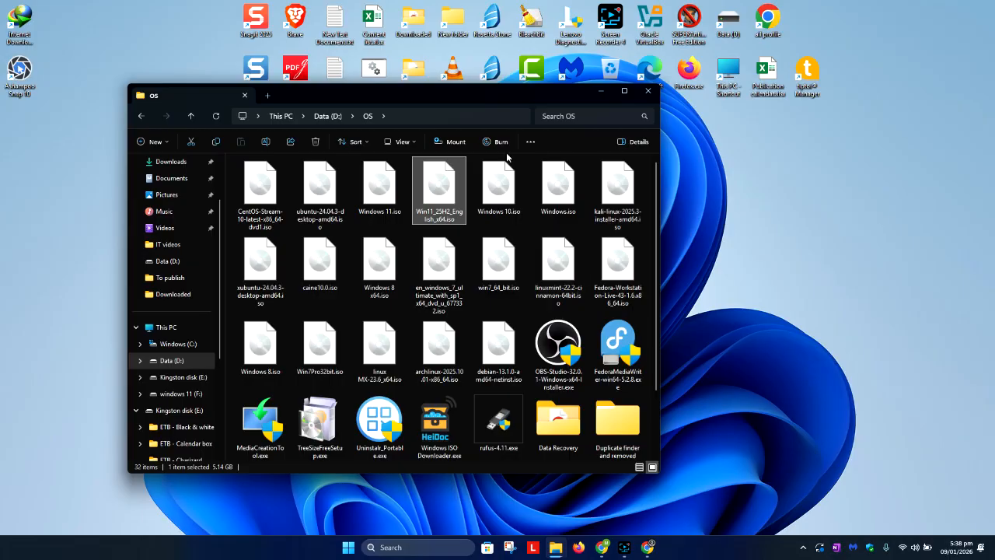
- Mount Win11_25H2_English_x64.iso from the OS folder on the Data (D:) drive to show its contents
{"action": "double_click", "coordinate": [448, 202]}
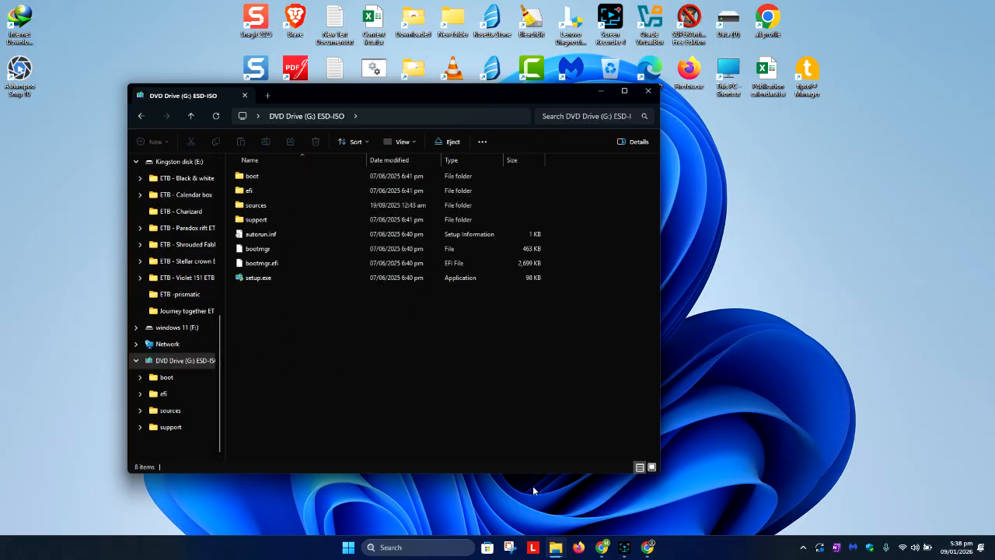
{"action": "left_click", "coordinate": [624, 547]}
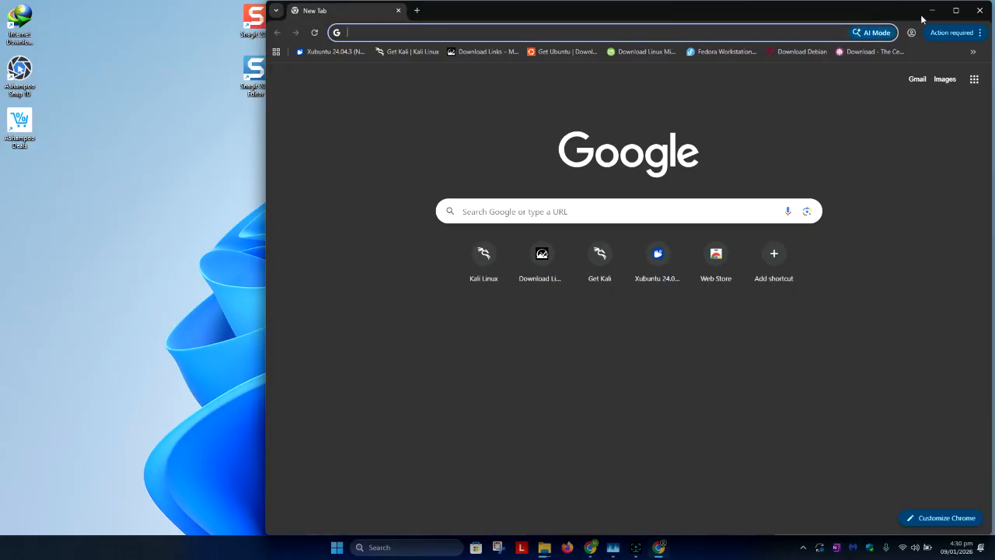
- Maximize the new browser window, search for rufus and open the rufus.ie downloads listing
{"action": "left_click", "coordinate": [955, 10]}
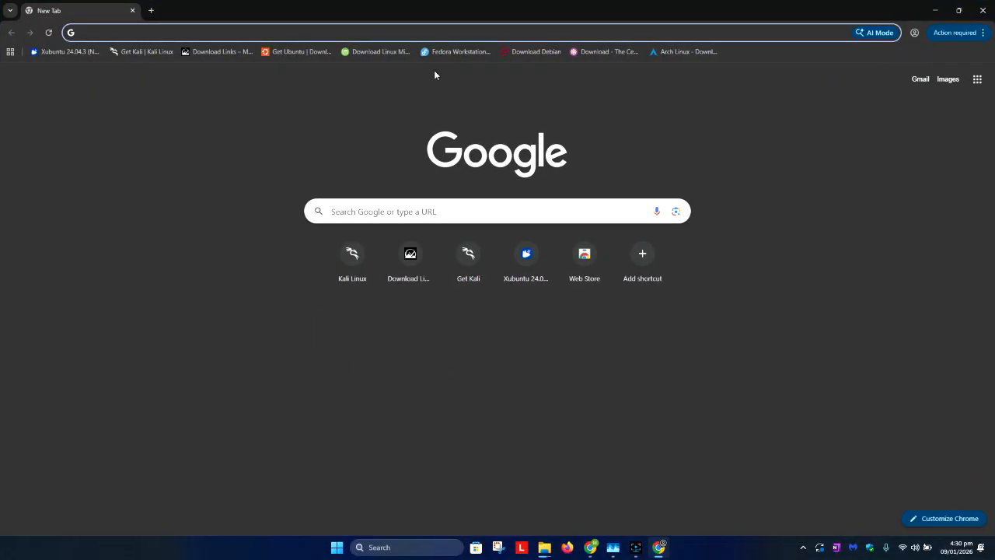
{"action": "type", "text": "rufus"}
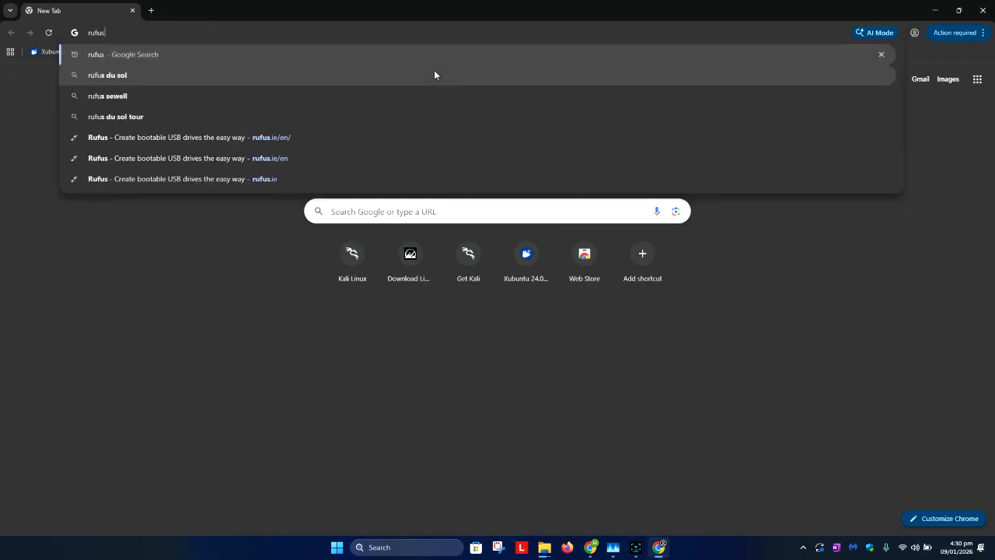
{"action": "key", "text": "Return"}
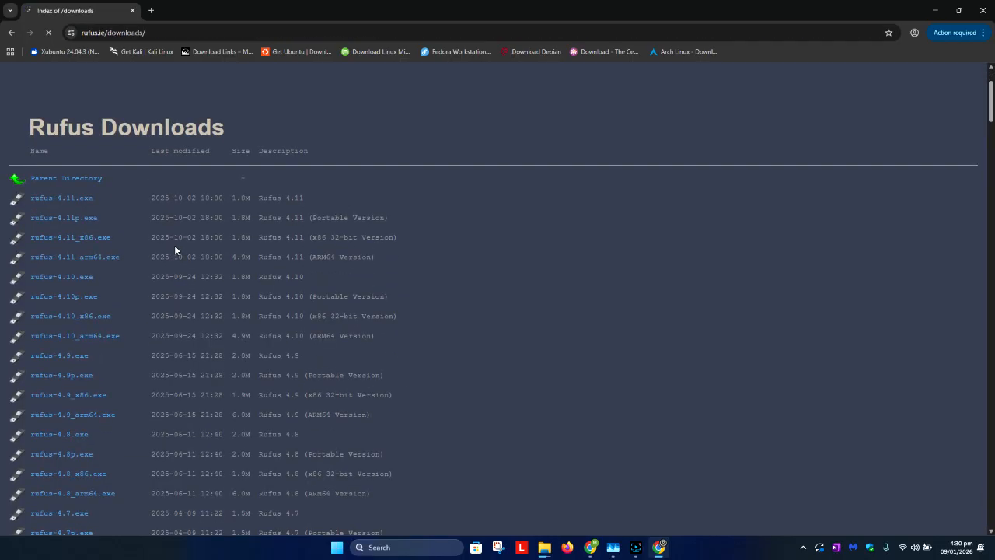
- Look through the Rufus Downloads list of versions, from release 4.11 down to the older 3.x releases
{"action": "scroll", "coordinate": [174, 249], "scroll_direction": "down", "scroll_amount": 2}
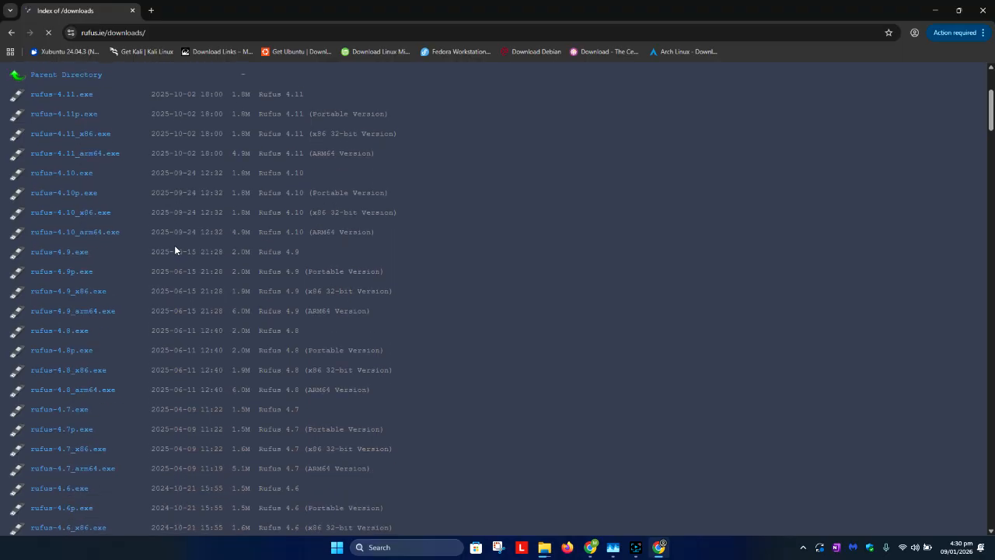
{"action": "scroll", "coordinate": [175, 244], "scroll_direction": "up", "scroll_amount": 1}
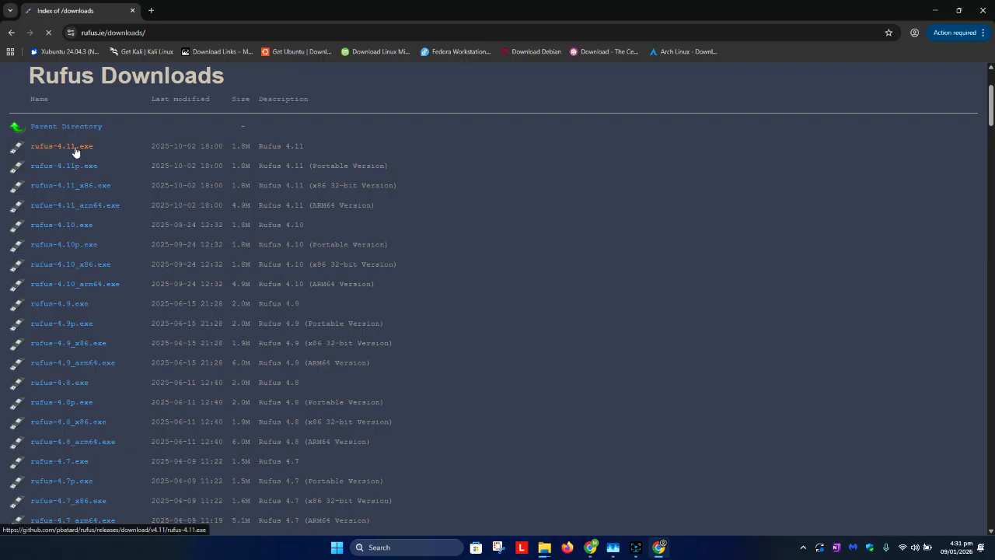
{"action": "scroll", "coordinate": [117, 179], "scroll_direction": "down", "scroll_amount": 4}
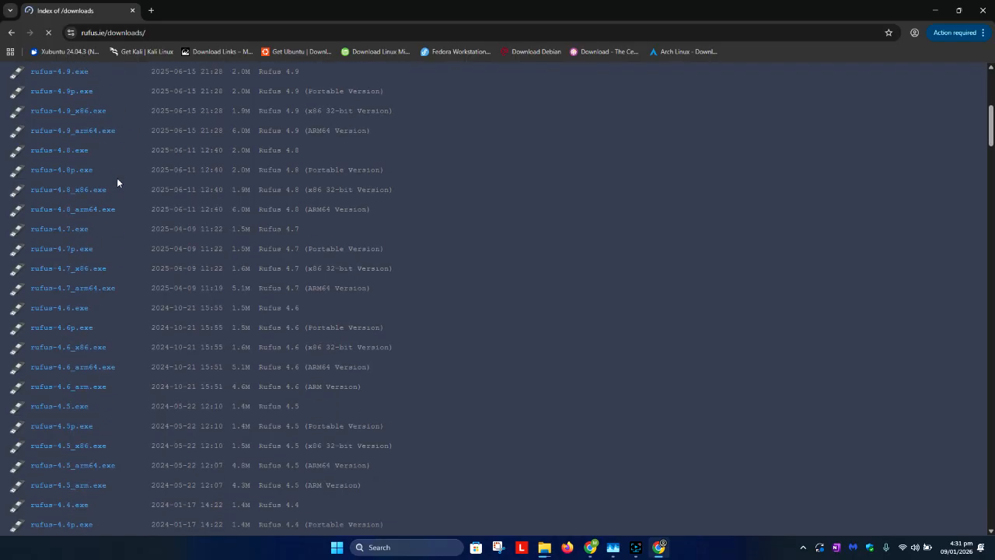
{"action": "scroll", "coordinate": [117, 183], "scroll_direction": "down", "scroll_amount": 2}
{"action": "scroll", "coordinate": [117, 180], "scroll_direction": "down", "scroll_amount": 10}
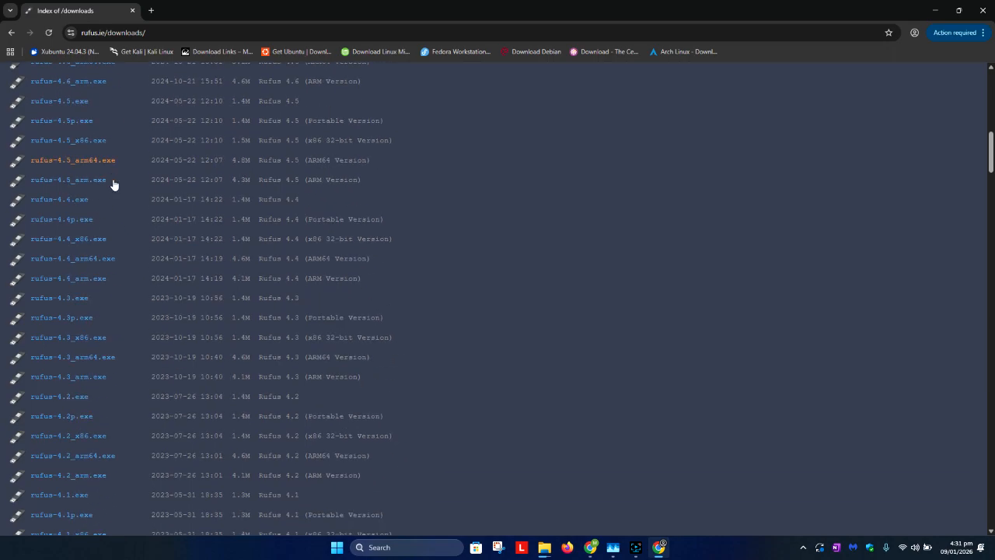
{"action": "scroll", "coordinate": [113, 183], "scroll_direction": "down", "scroll_amount": 8}
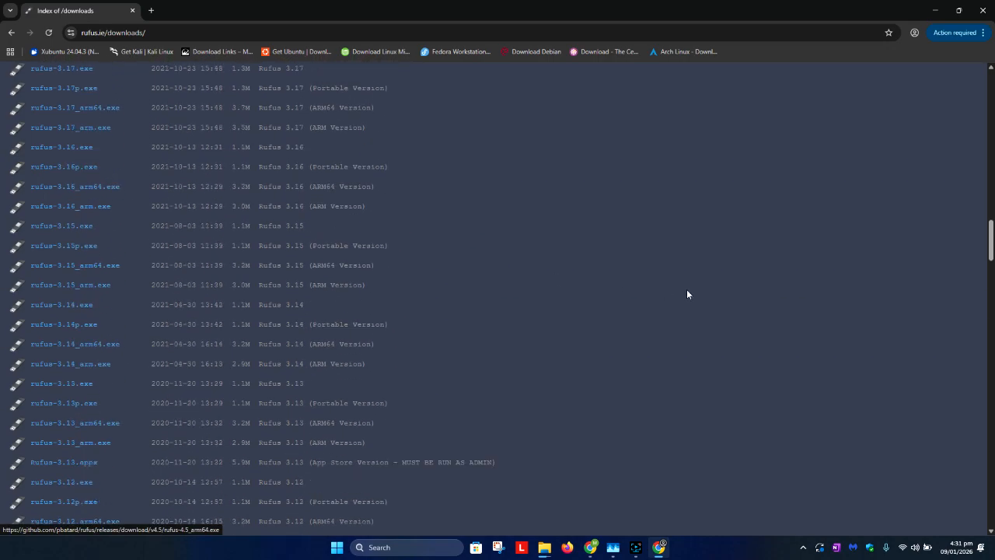
{"action": "scroll", "coordinate": [223, 304], "scroll_direction": "up", "scroll_amount": 20}
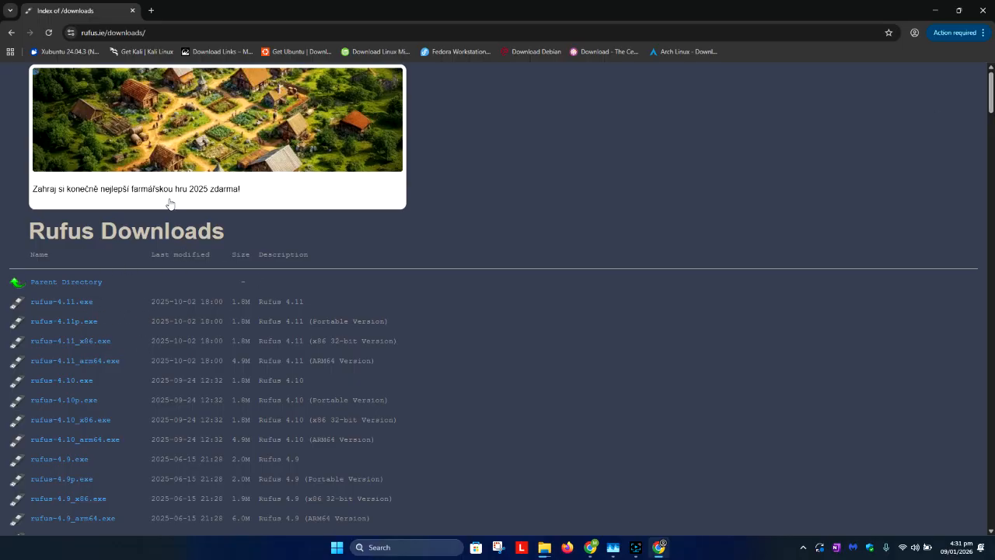
- Return to the search results and open the Download section of the main Rufus website
{"action": "left_click", "coordinate": [11, 32]}
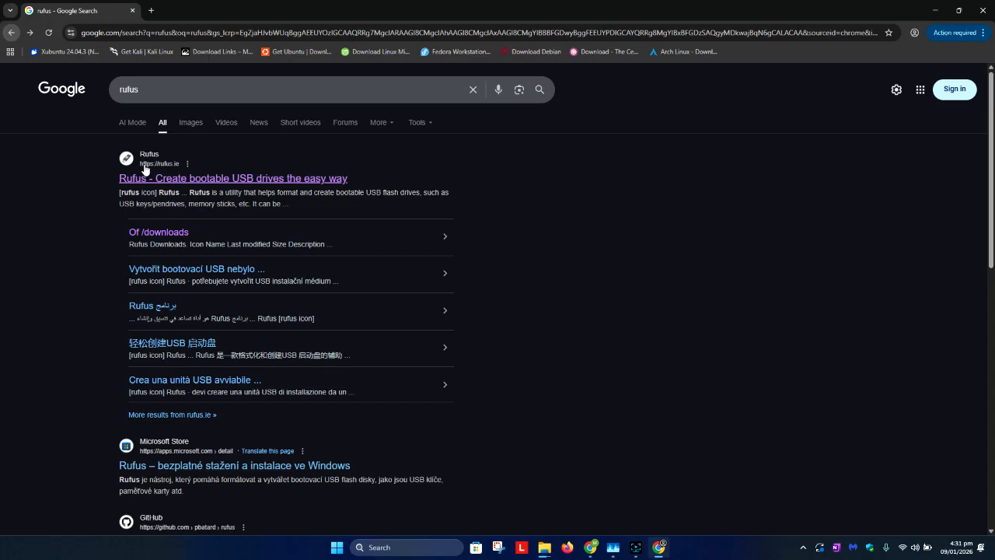
{"action": "left_click", "coordinate": [192, 181]}
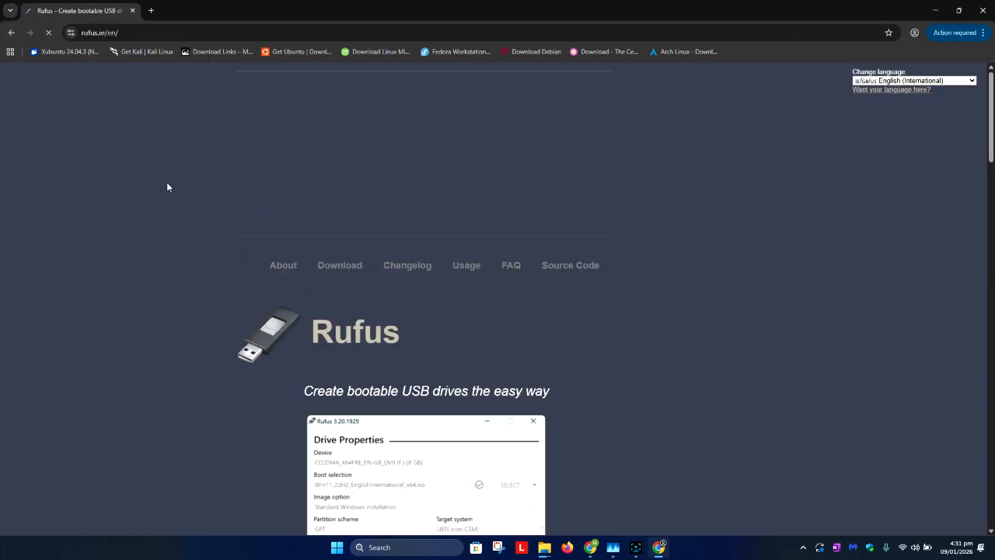
{"action": "scroll", "coordinate": [166, 187], "scroll_direction": "down", "scroll_amount": 9}
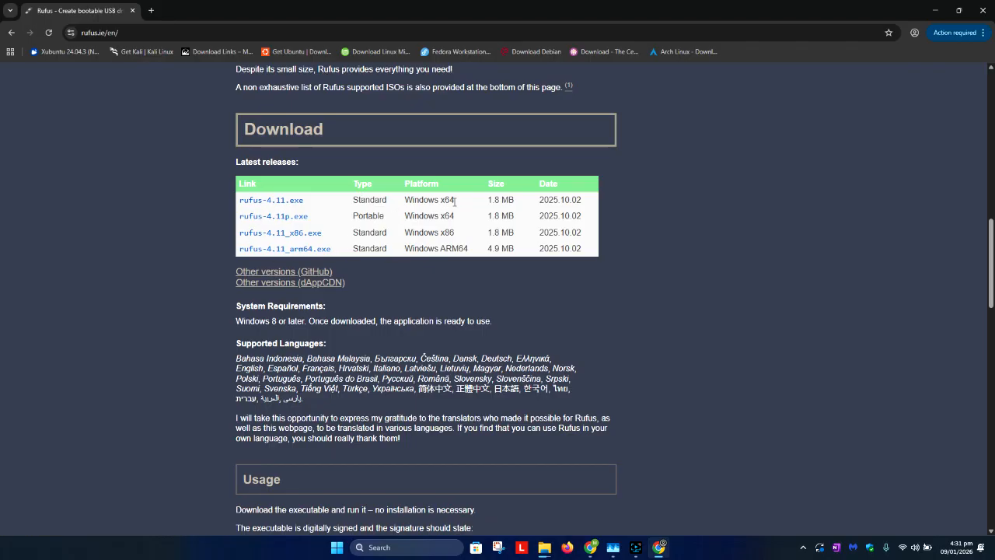
- Compare the standard and portable Windows x64 releases and download the standard rufus-4.11.exe
{"action": "left_click_drag", "start_coordinate": [455, 202], "coordinate": [319, 200]}
{"action": "left_click", "coordinate": [369, 211]}
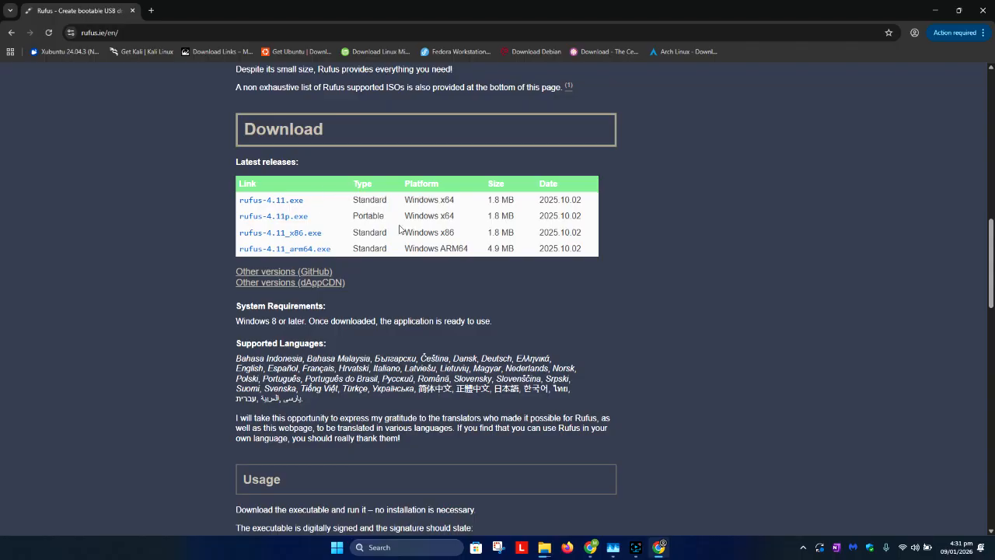
{"action": "left_click_drag", "start_coordinate": [390, 222], "coordinate": [354, 218]}
{"action": "left_click", "coordinate": [301, 222]}
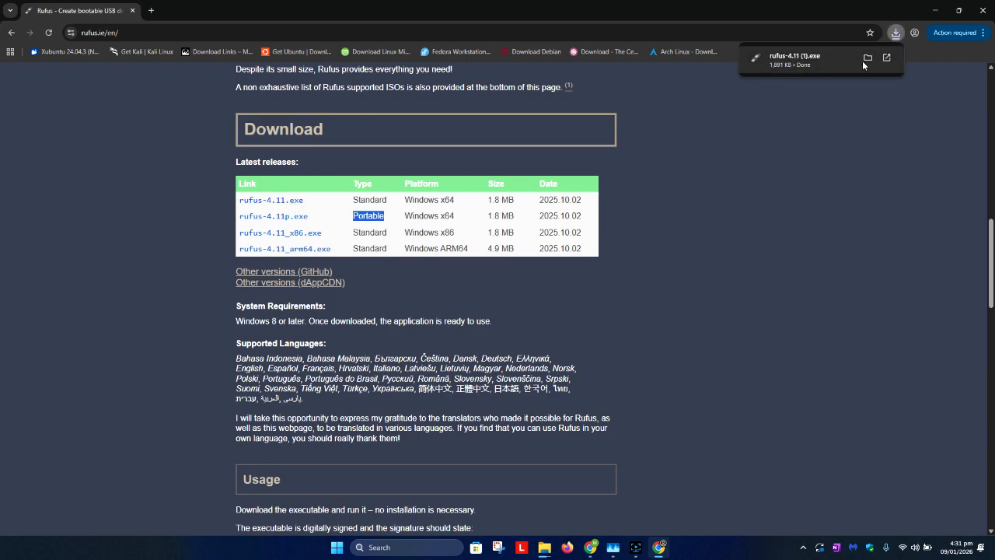
- Show the downloaded rufus-4.11 (1).exe in the Downloads folder, and minimize the browser and folder windows
{"action": "left_click", "coordinate": [869, 57]}
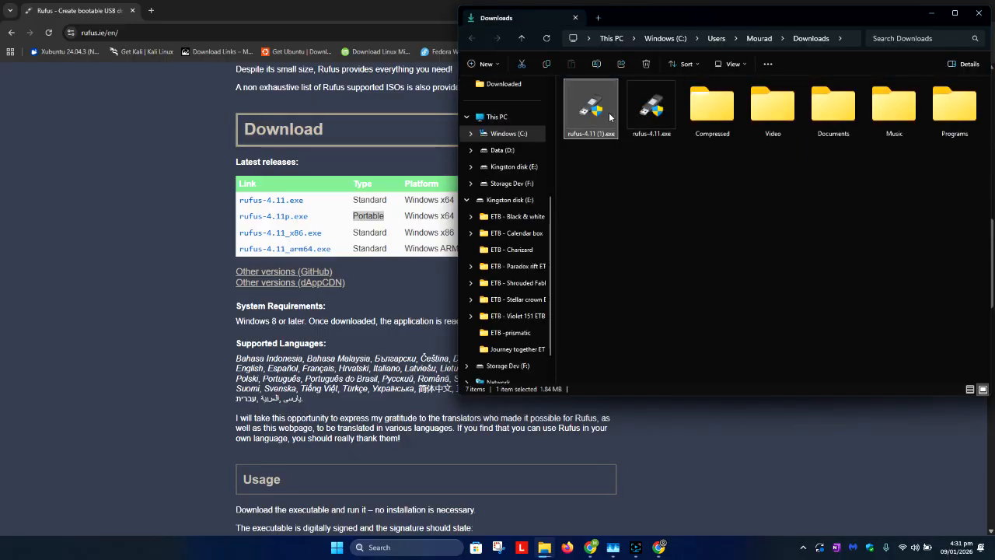
{"action": "double_click", "coordinate": [607, 110]}
{"action": "left_click", "coordinate": [930, 10]}
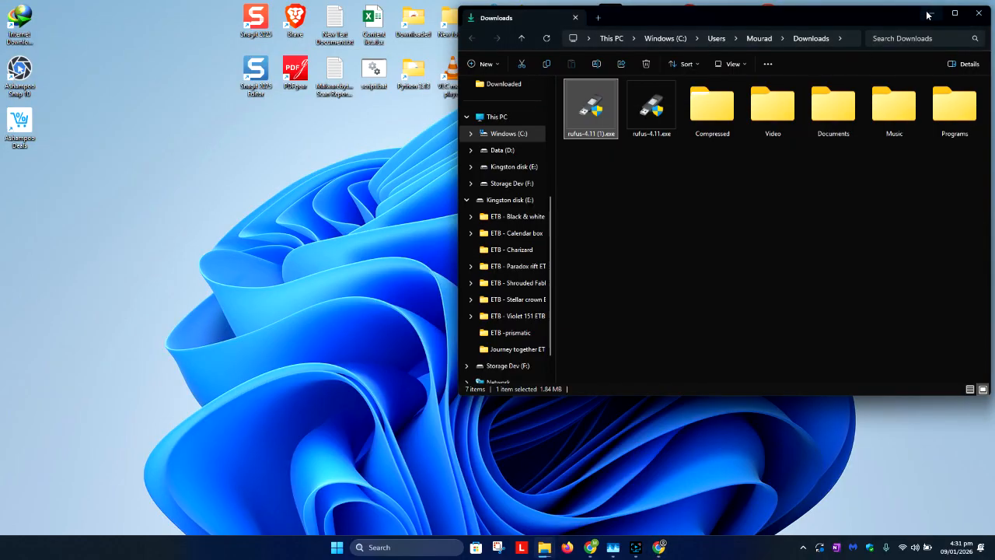
{"action": "left_click", "coordinate": [931, 13]}
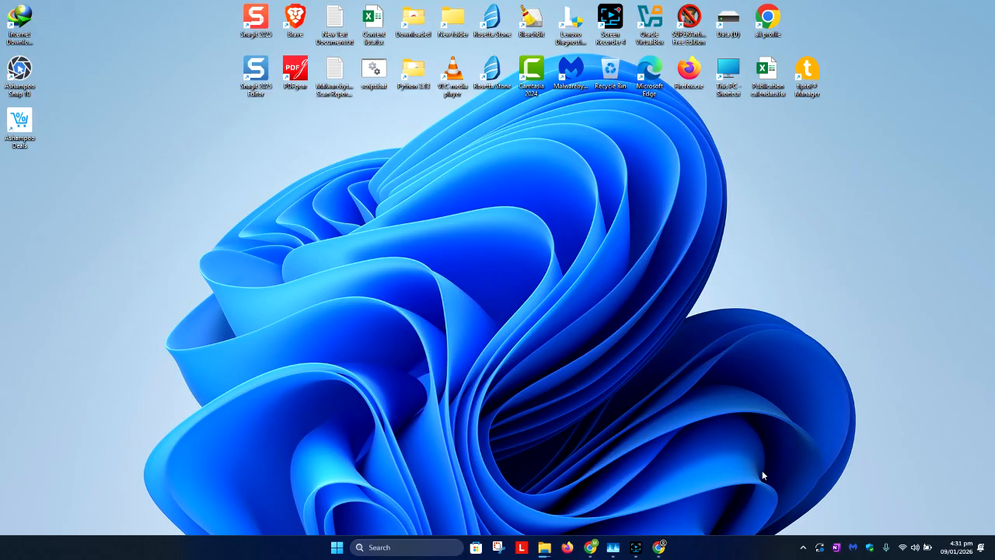
{"action": "left_click", "coordinate": [803, 548]}
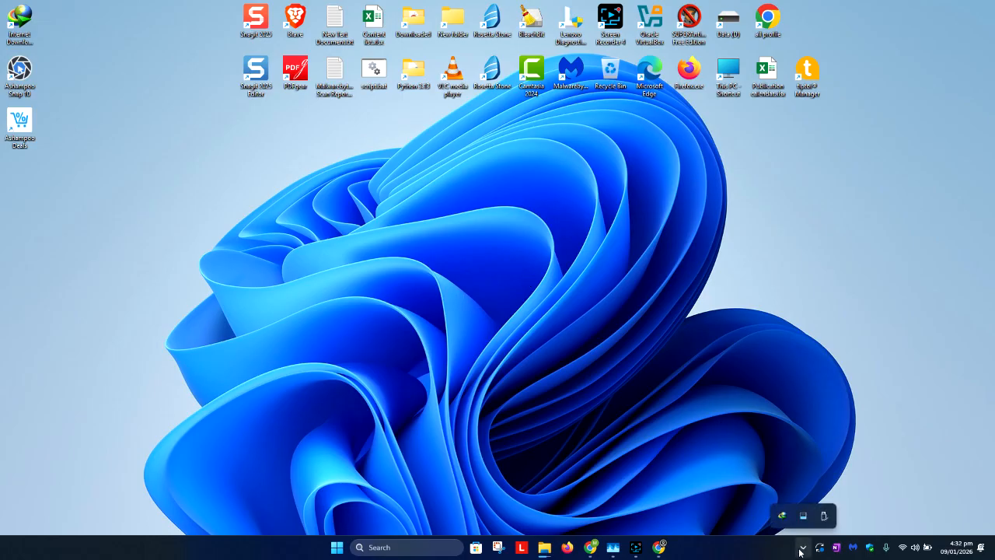
{"action": "left_click", "coordinate": [739, 551]}
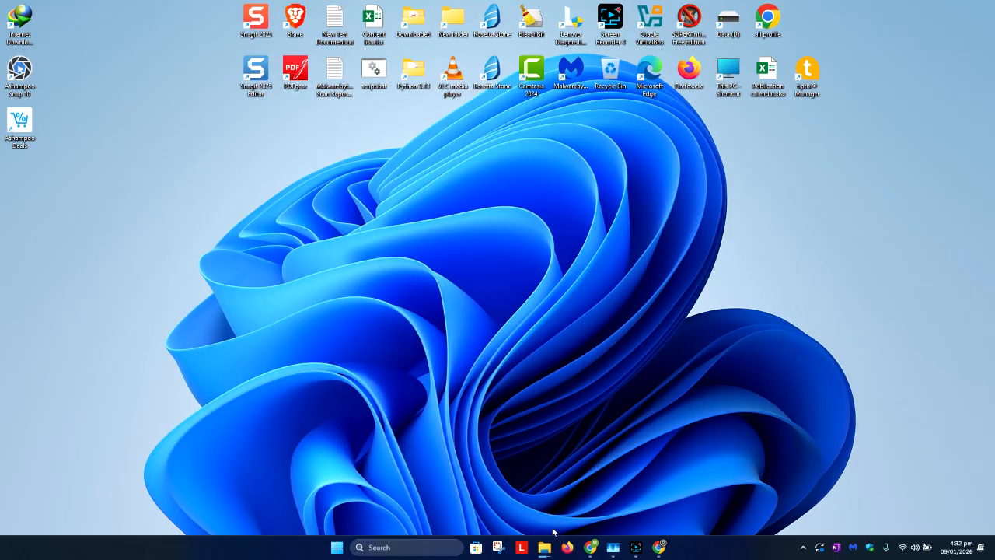
- Launch Rufus from rufus-4.11 (1).exe in the Downloads folder and minimize the folder window
{"action": "mouse_move", "coordinate": [547, 544]}
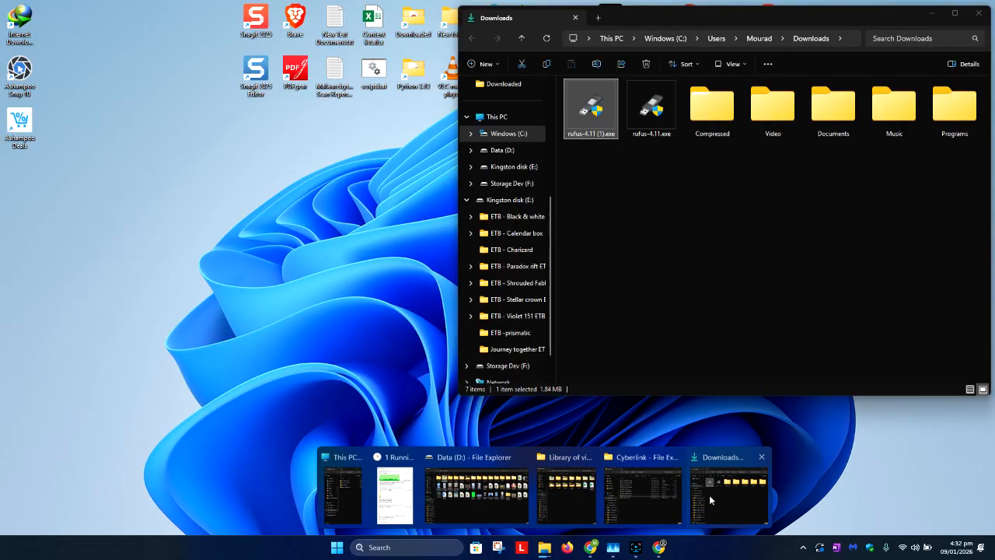
{"action": "left_click", "coordinate": [709, 494]}
{"action": "double_click", "coordinate": [595, 109]}
{"action": "right_click", "coordinate": [600, 112]}
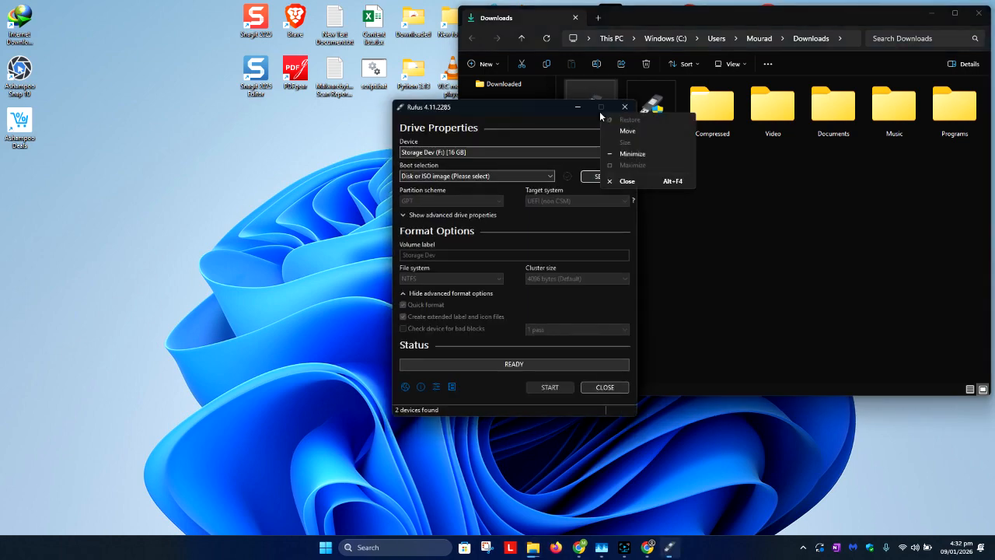
{"action": "left_click", "coordinate": [524, 111]}
{"action": "left_click", "coordinate": [933, 14]}
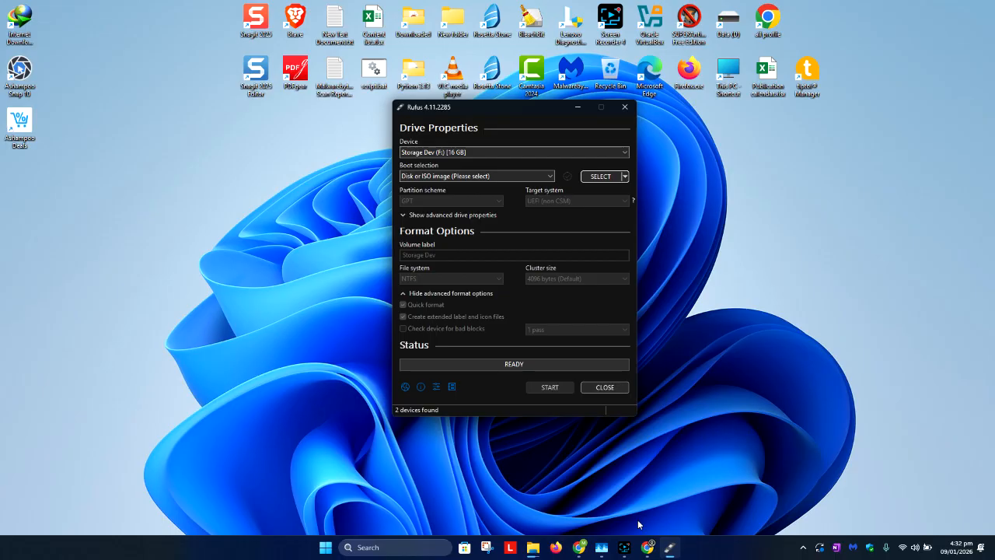
{"action": "left_click", "coordinate": [830, 401]}
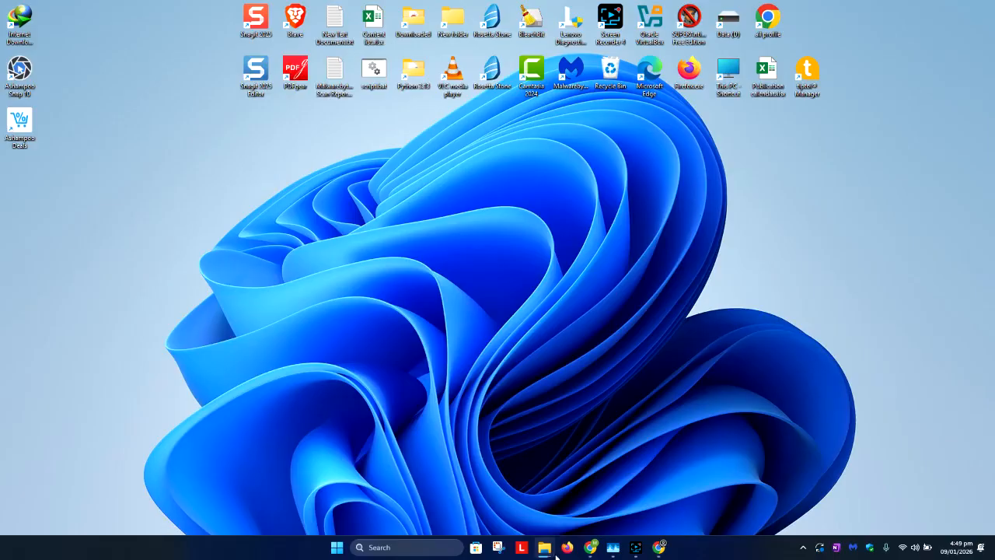
- Review the Rufus executable in Downloads and the ISO files and path of the D:\OS folder, minimizing both windows
{"action": "mouse_move", "coordinate": [548, 553]}
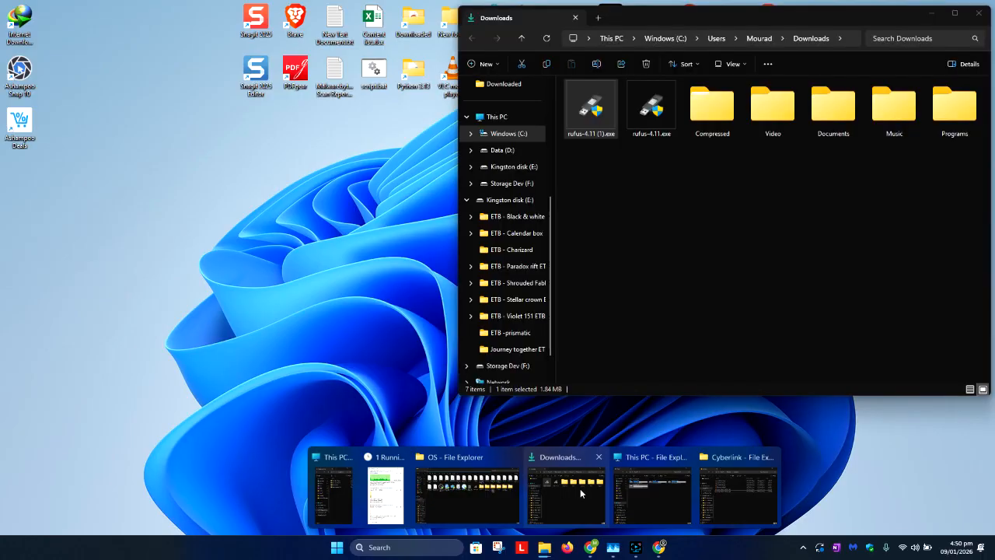
{"action": "left_click", "coordinate": [580, 489]}
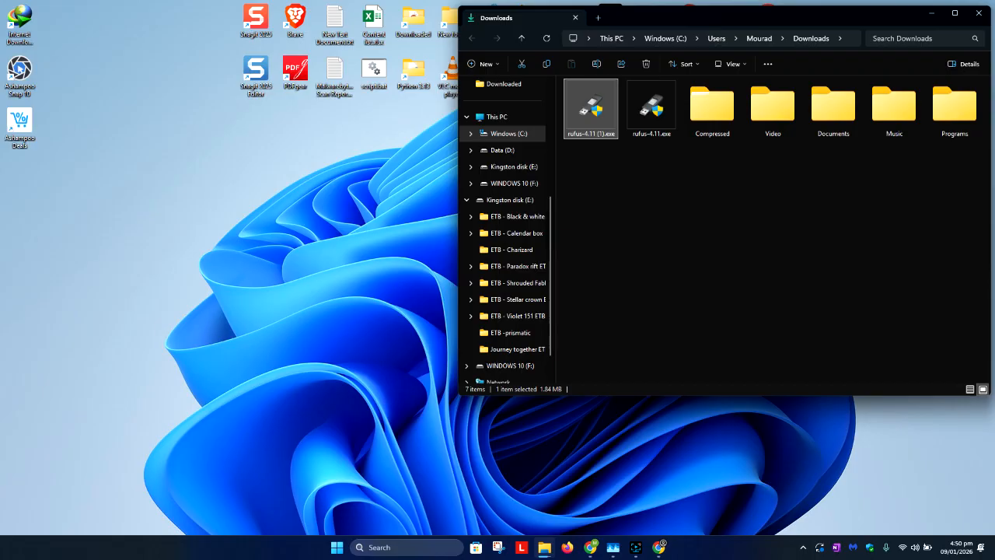
{"action": "left_click", "coordinate": [931, 13]}
{"action": "mouse_move", "coordinate": [544, 545]}
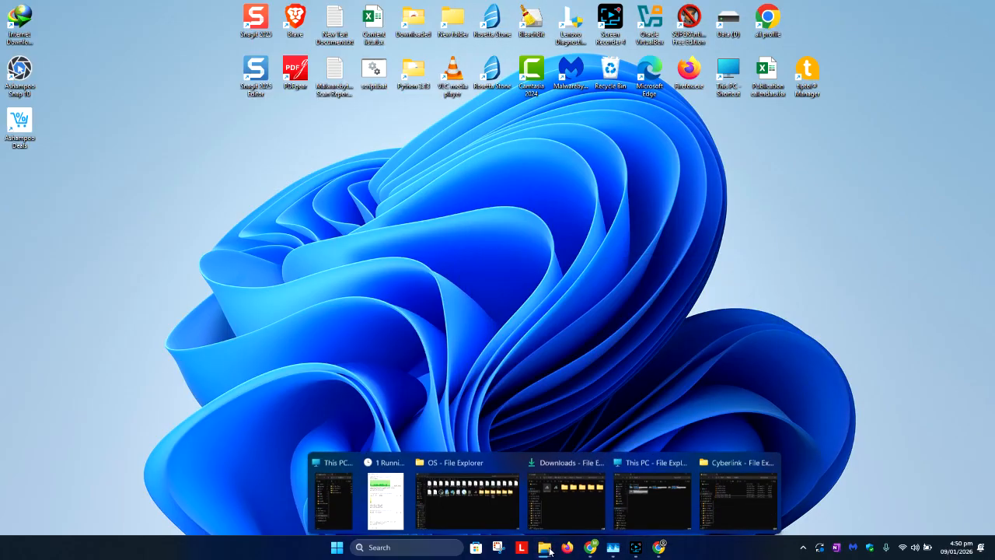
{"action": "left_click", "coordinate": [505, 514]}
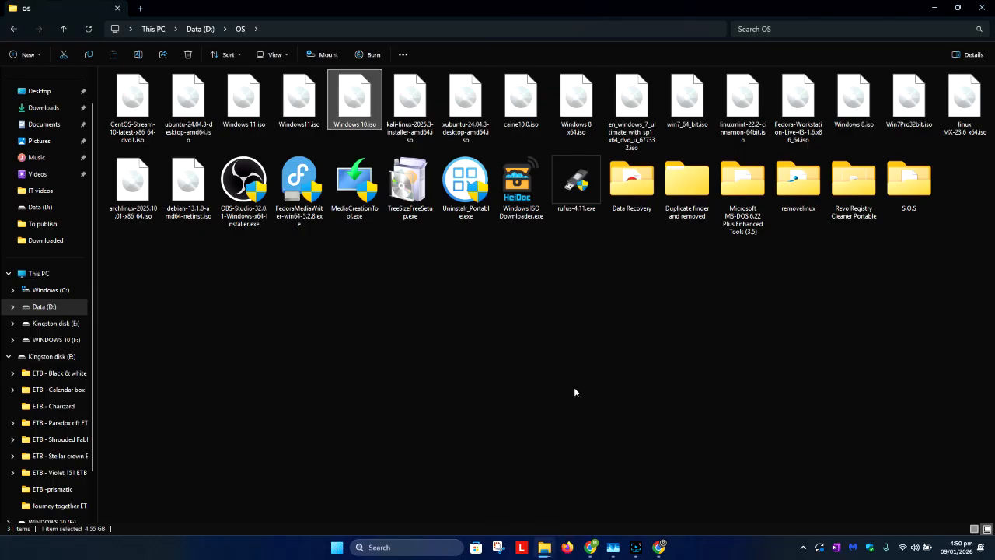
{"action": "left_click", "coordinate": [303, 29]}
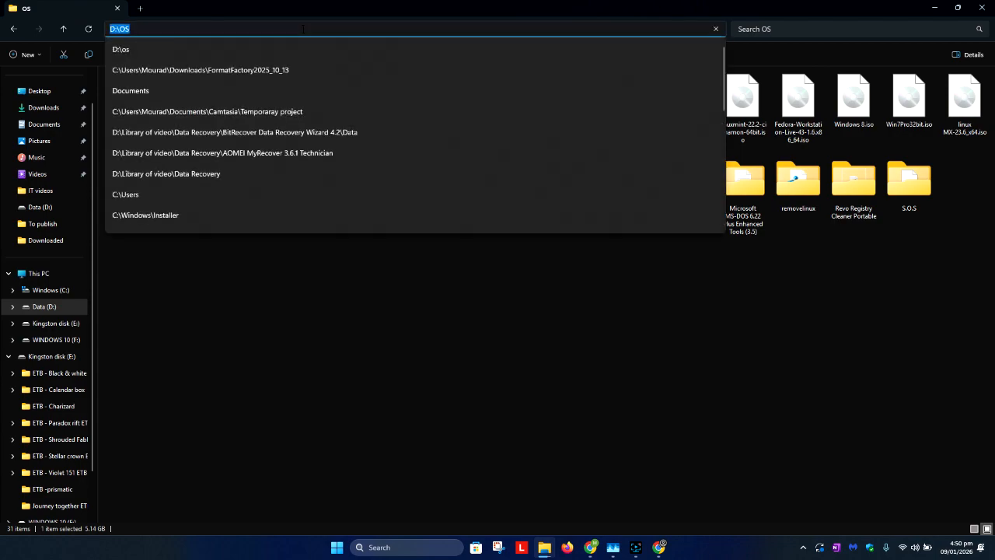
{"action": "left_click", "coordinate": [935, 7]}
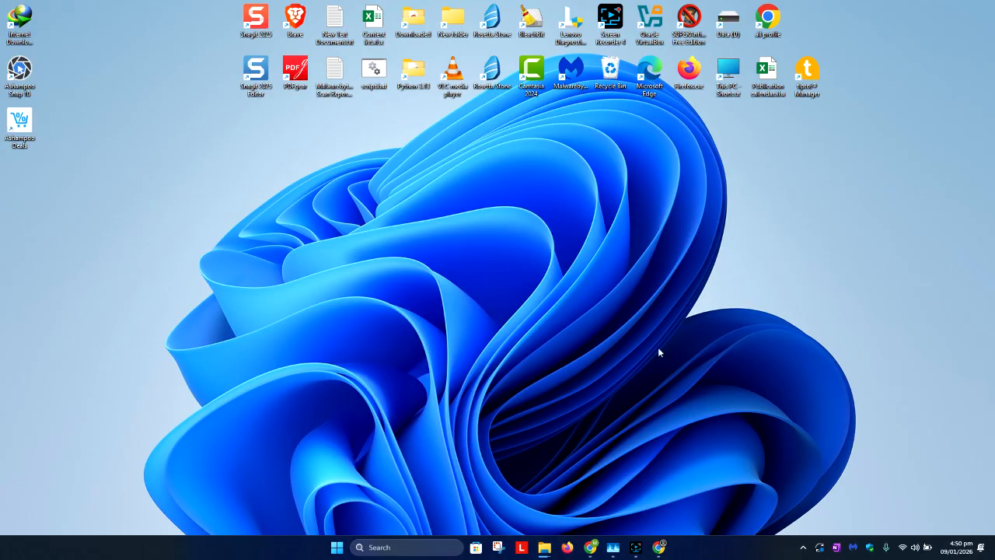
- Check the target device WINDOWS 10 (F:) in Rufus against the drives in This PC, and close File Explorer
{"action": "left_click", "coordinate": [636, 548]}
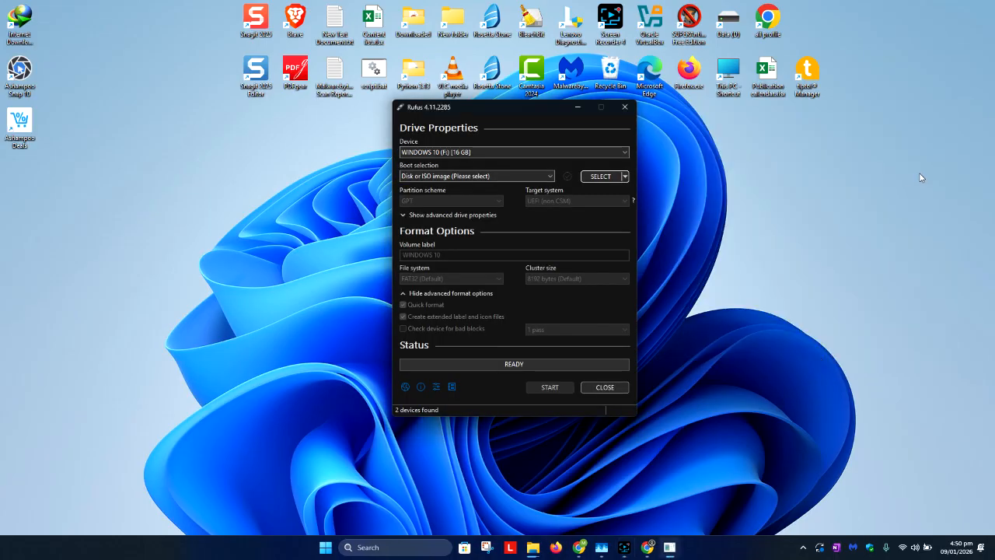
{"action": "left_click", "coordinate": [477, 152]}
{"action": "left_click", "coordinate": [476, 150]}
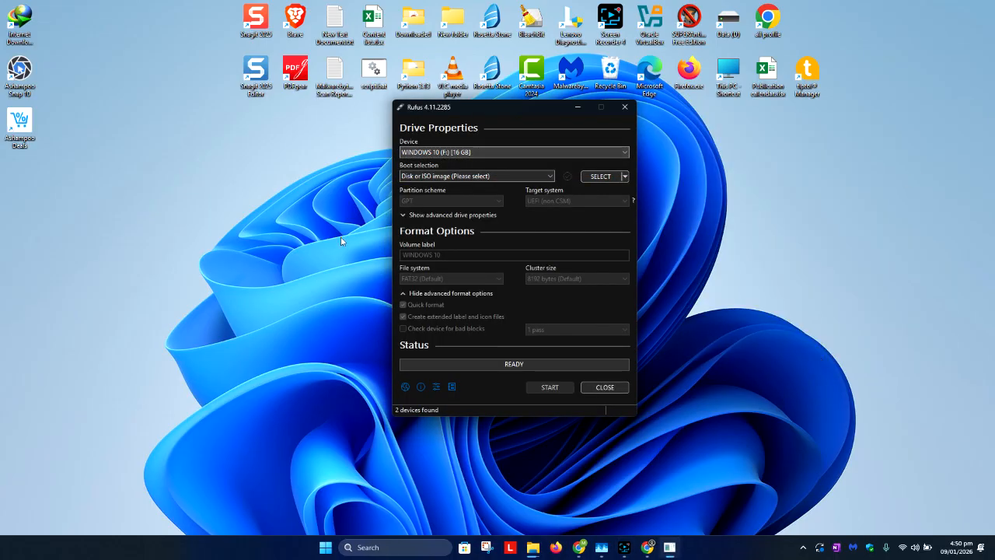
{"action": "left_click", "coordinate": [274, 277]}
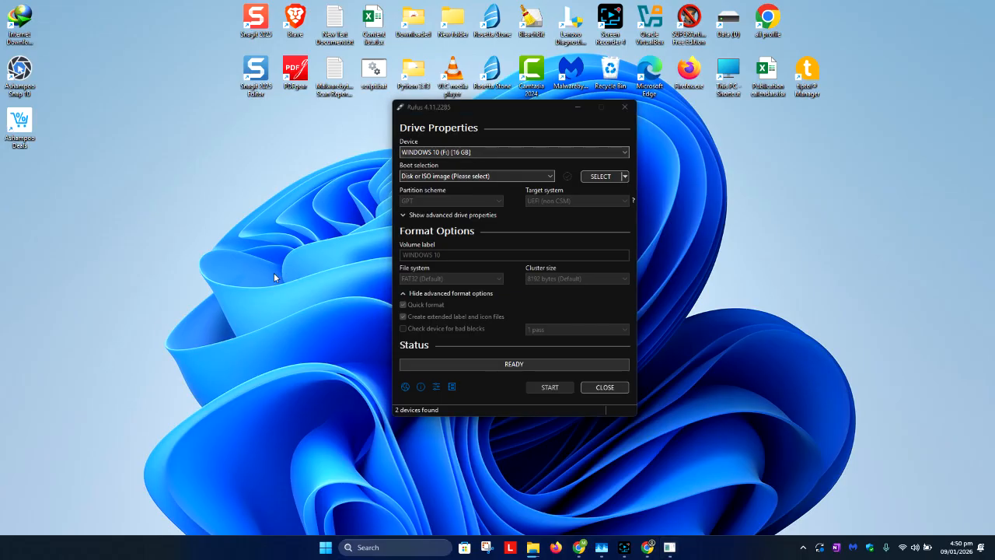
{"action": "key", "text": "super+e"}
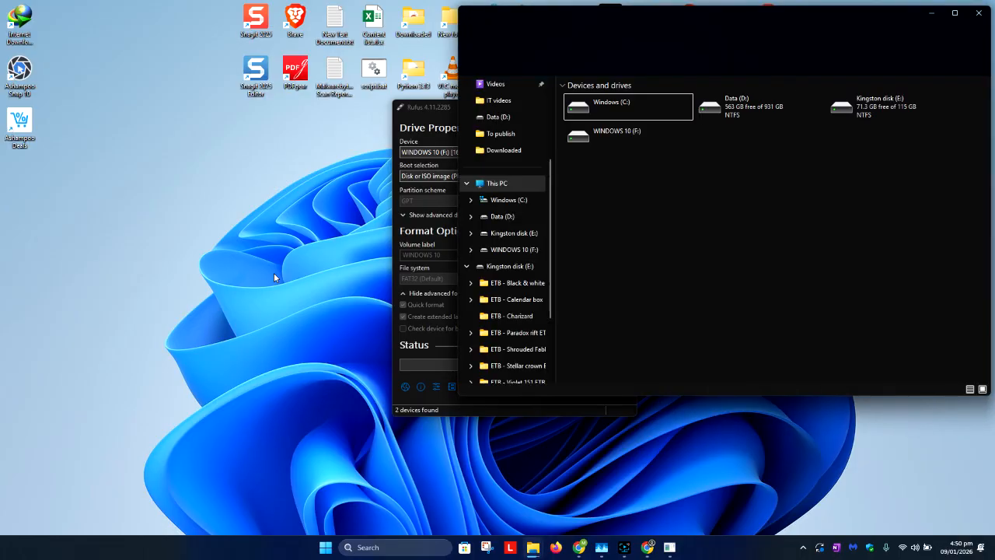
{"action": "left_click", "coordinate": [653, 140]}
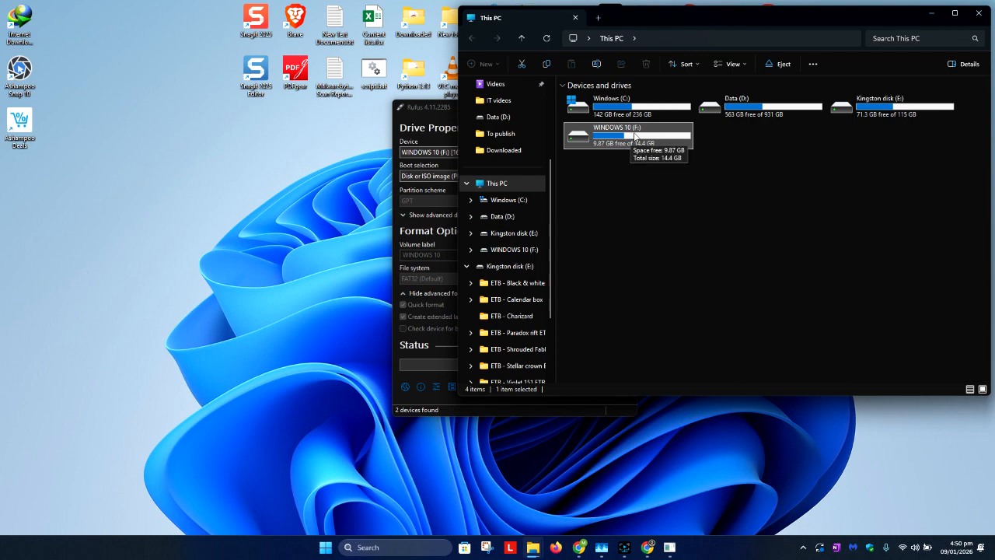
{"action": "left_click", "coordinate": [971, 16]}
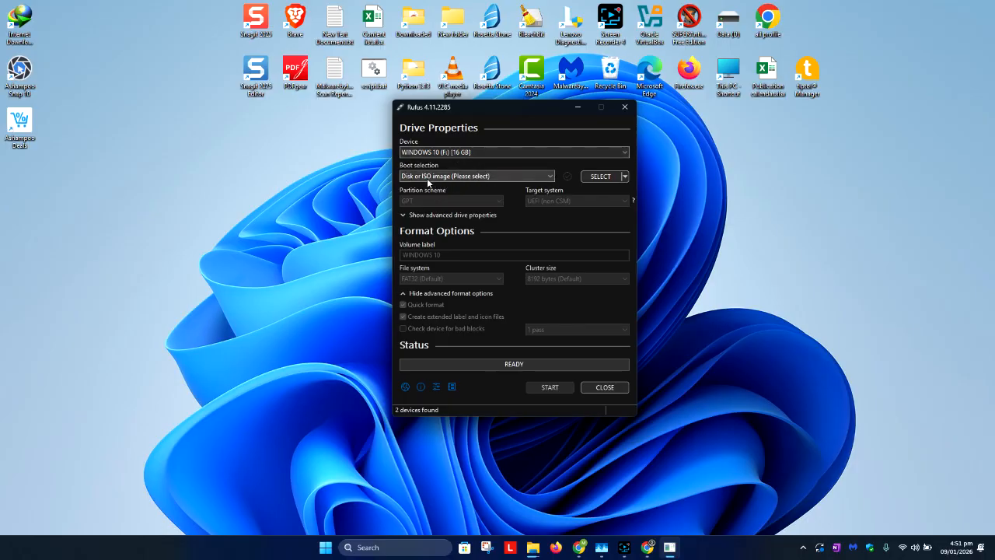
- Keep Disk or ISO image as the boot selection, open the image file chooser and disconnect the Wi-Fi
{"action": "left_click", "coordinate": [463, 177]}
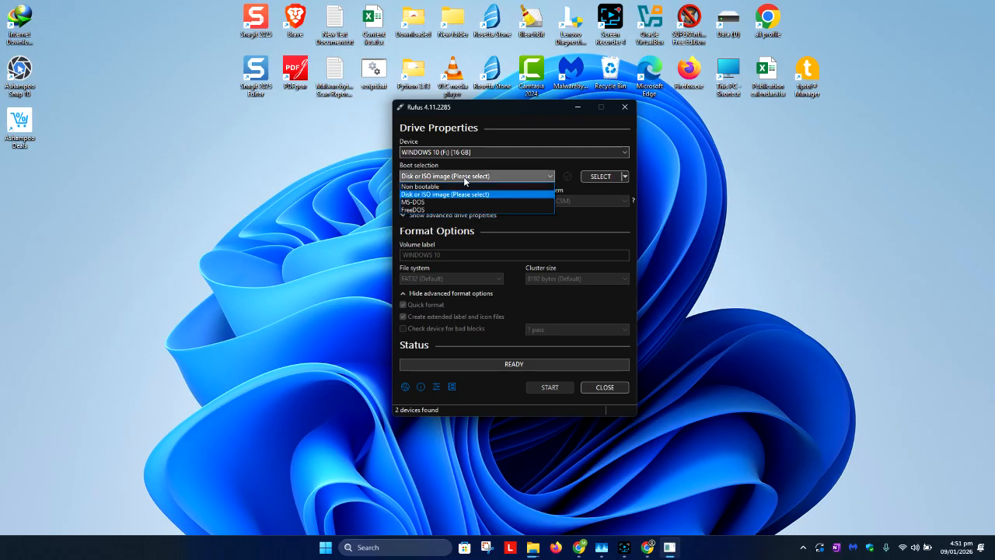
{"action": "left_click", "coordinate": [463, 177]}
{"action": "left_click", "coordinate": [613, 178]}
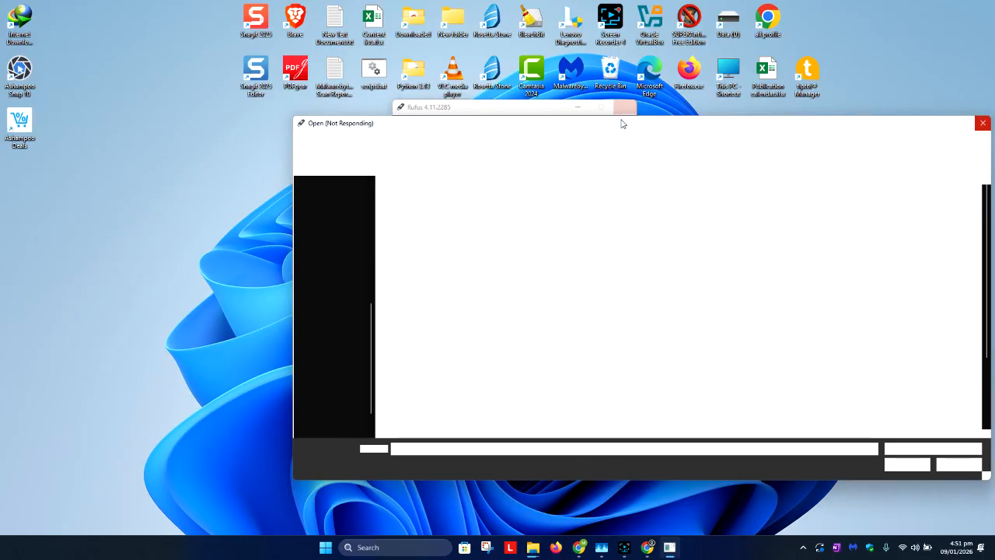
{"action": "left_click", "coordinate": [914, 548]}
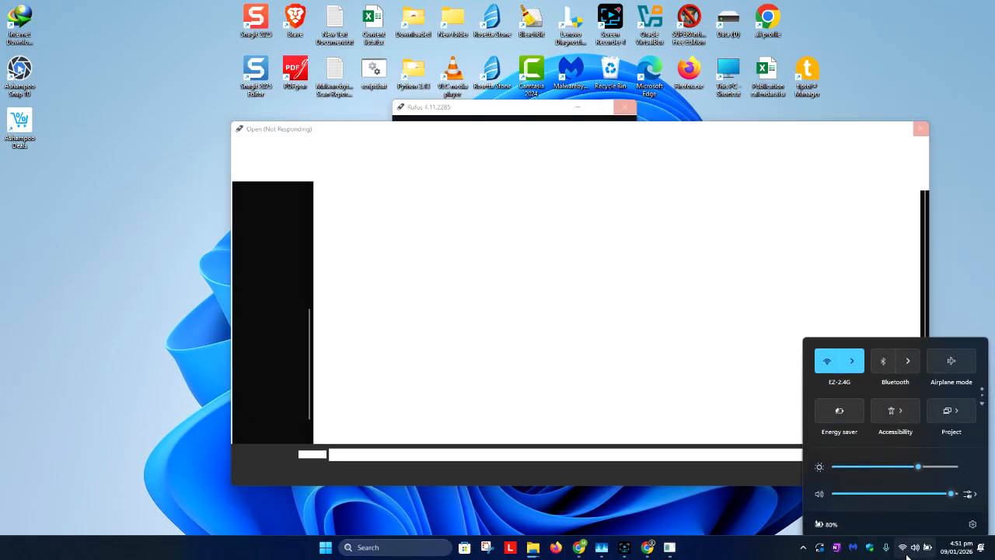
{"action": "left_click", "coordinate": [706, 507]}
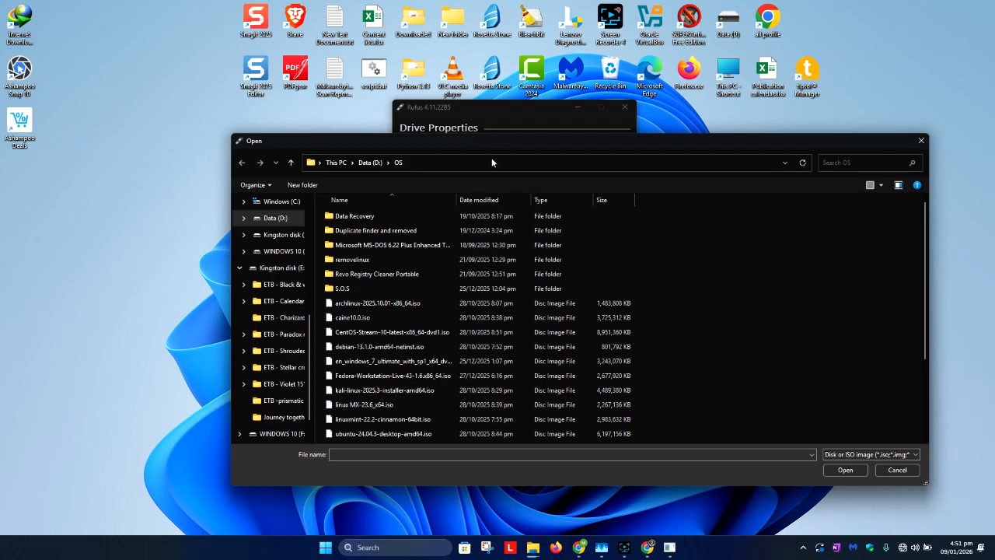
- Load Windows11.iso from the D:\OS folder as the boot image
{"action": "left_click", "coordinate": [490, 161]}
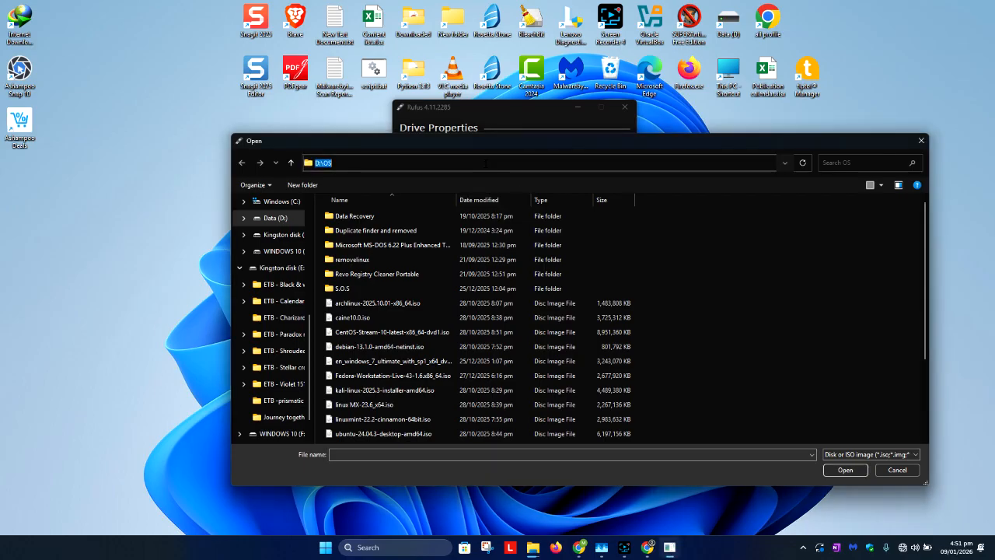
{"action": "left_click", "coordinate": [486, 162]}
{"action": "key", "text": "Return"}
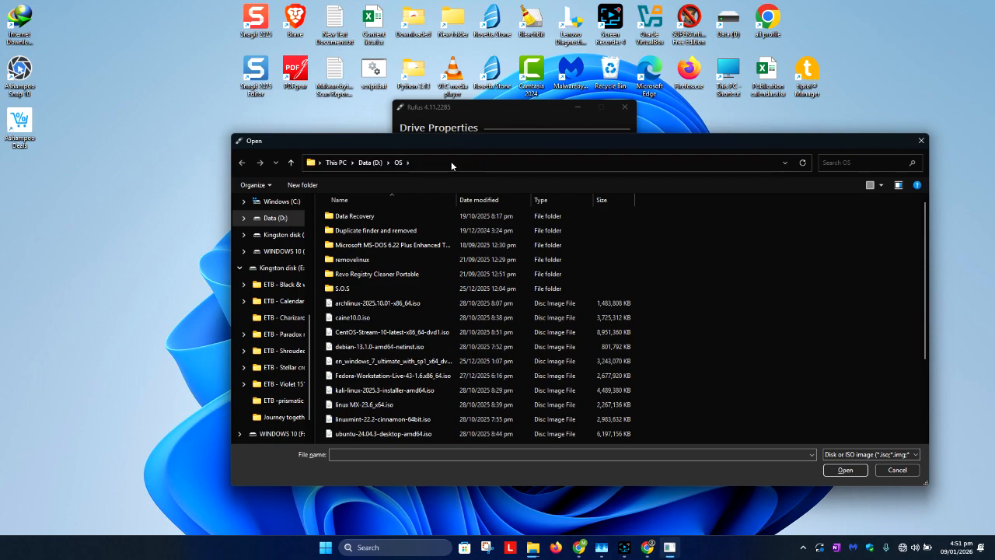
{"action": "scroll", "coordinate": [476, 317], "scroll_direction": "down", "scroll_amount": 3}
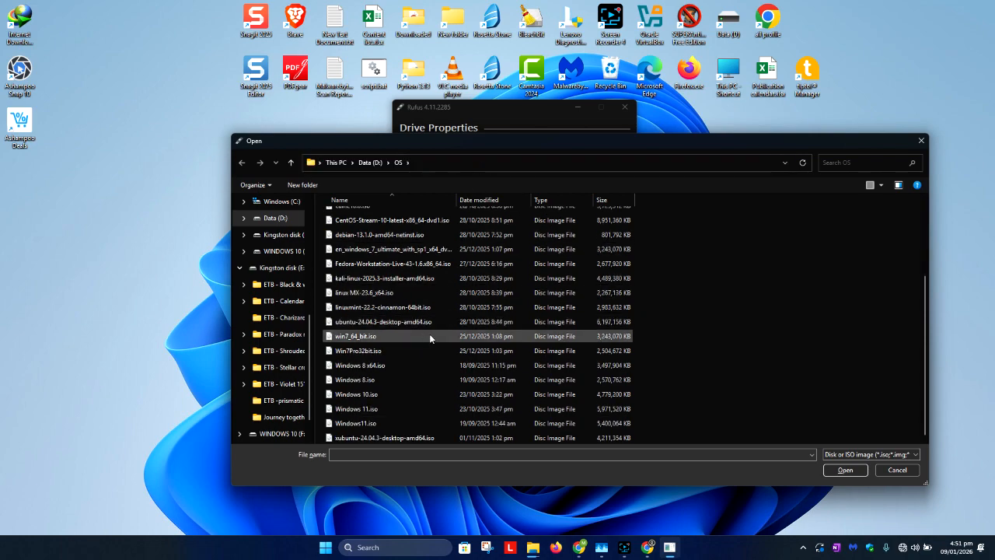
{"action": "left_click", "coordinate": [406, 423]}
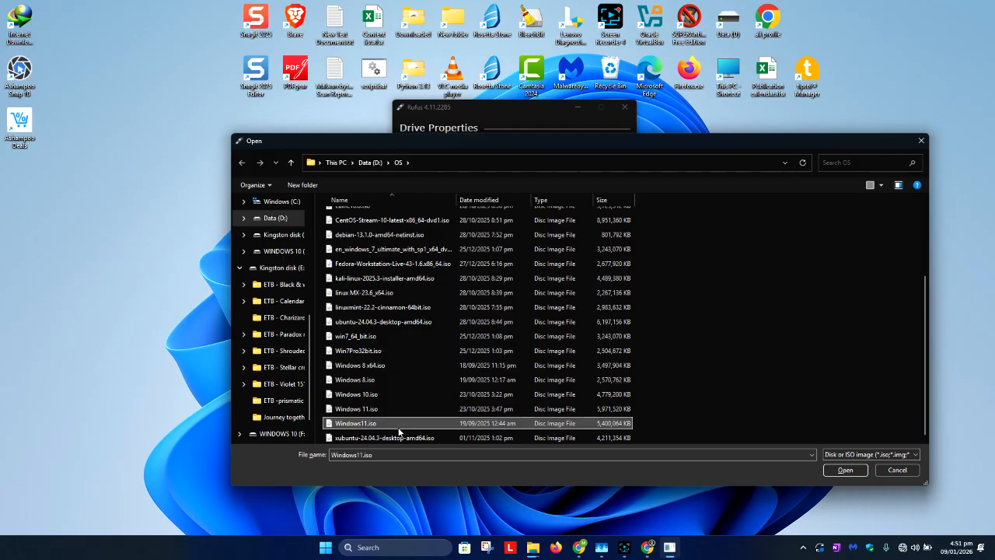
{"action": "left_click", "coordinate": [853, 472]}
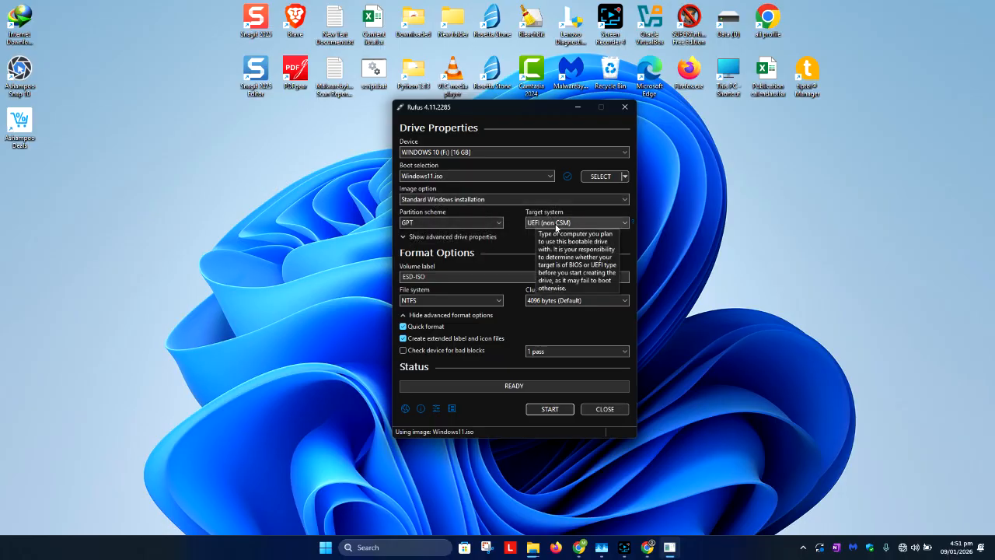
- Set the volume label to Windows 11, start creating the drive and accept the revoked UEFI bootloader warning
{"action": "left_click_drag", "start_coordinate": [443, 278], "coordinate": [350, 276]}
{"action": "type", "text": "Windows 11"}
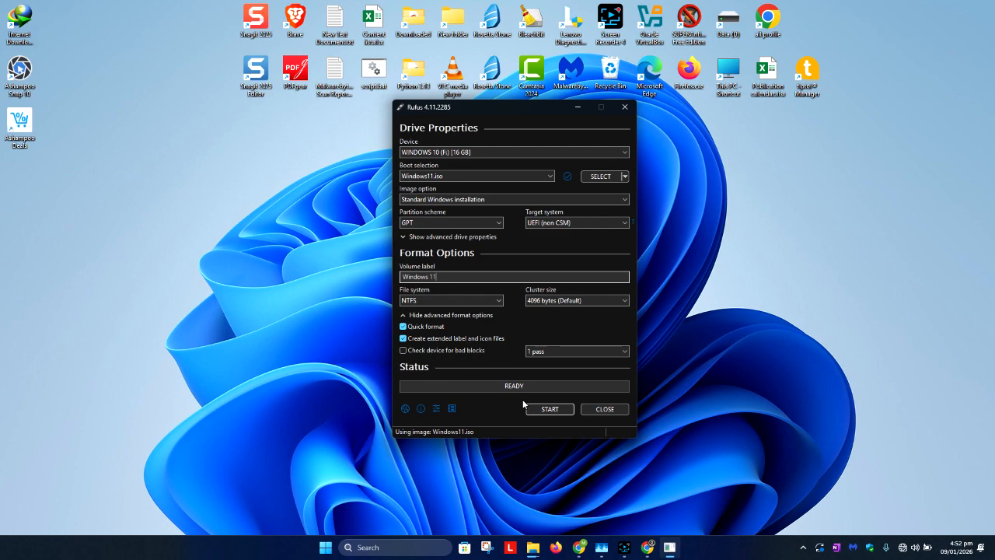
{"action": "left_click", "coordinate": [548, 409]}
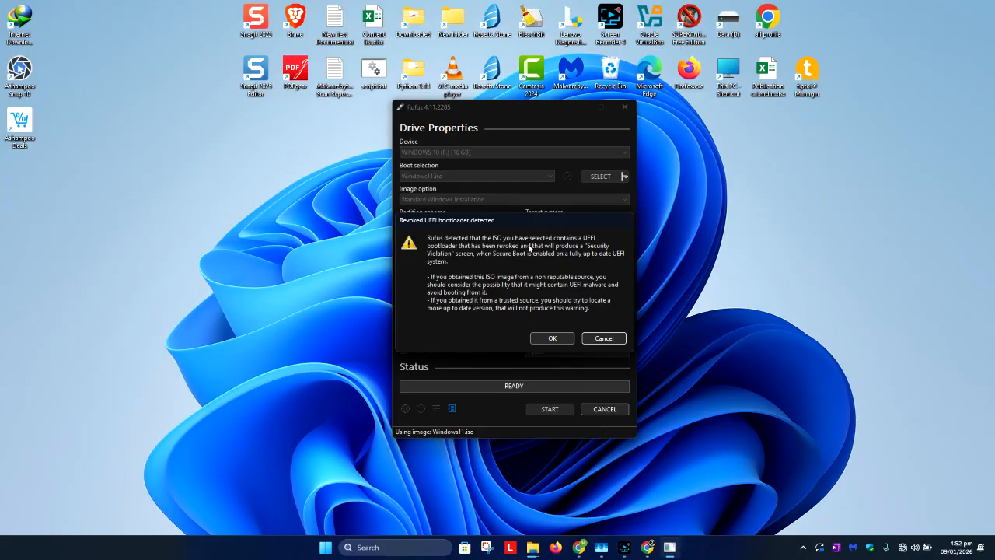
{"action": "left_click", "coordinate": [549, 340]}
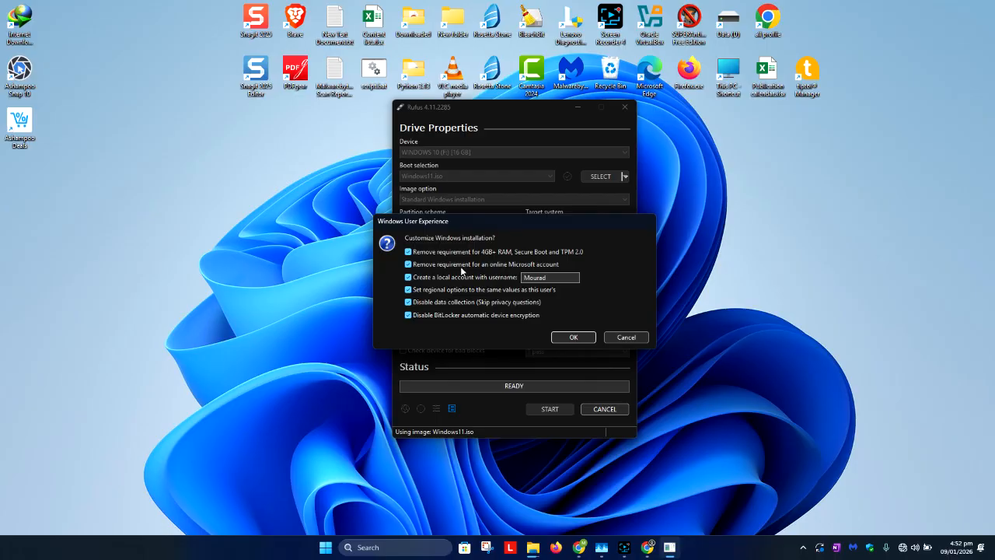
- Enter the local account username, keep all Windows customization options enabled, and confirm erasing the 16 GB F: drive
{"action": "double_click", "coordinate": [548, 277]}
{"action": "type", "text": "Martin"}
{"action": "left_click", "coordinate": [568, 337]}
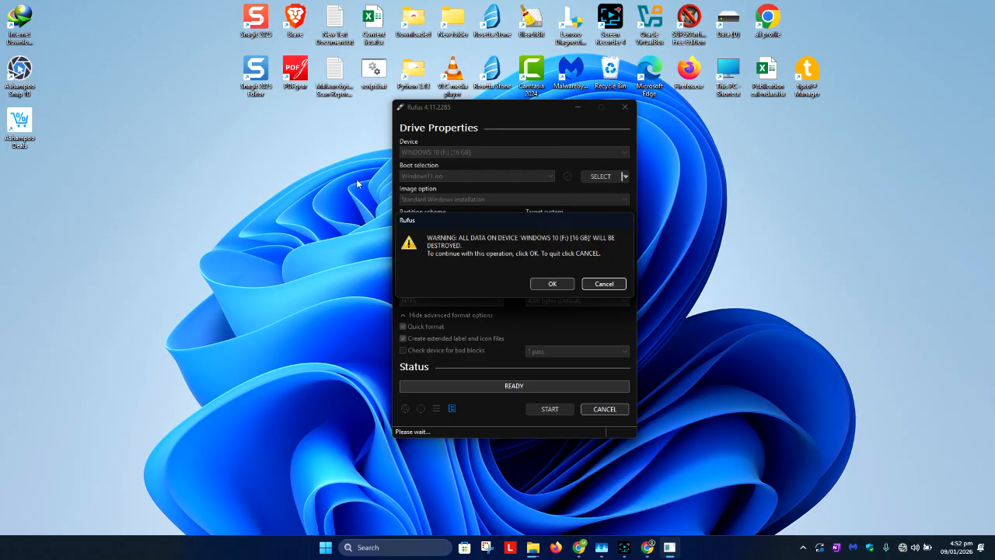
{"action": "left_click", "coordinate": [554, 284]}
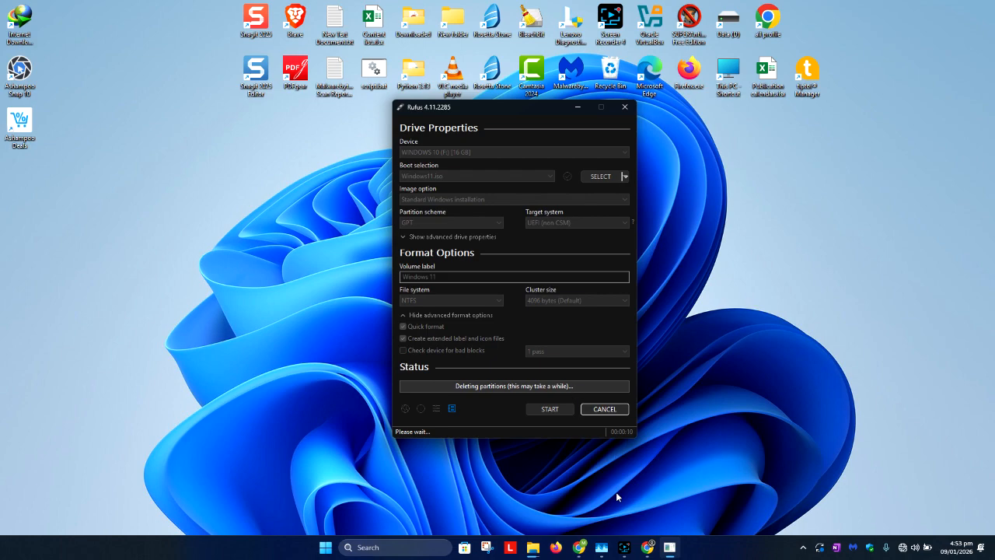
{"action": "left_click", "coordinate": [625, 548]}
{"action": "left_click", "coordinate": [812, 358]}
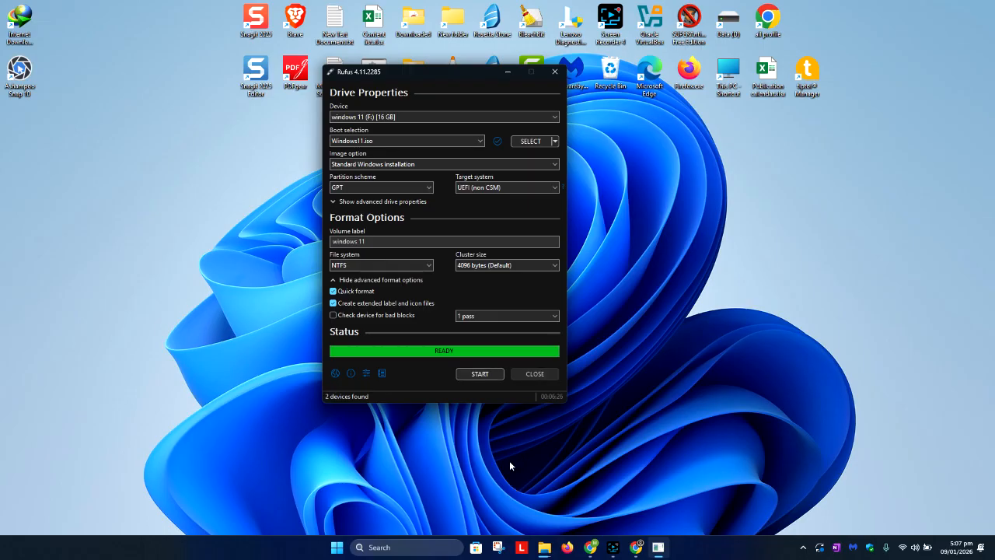
- Close Rufus and open the windows 11 (F:) drive from This PC in File Explorer
{"action": "key", "text": "alt+F4"}
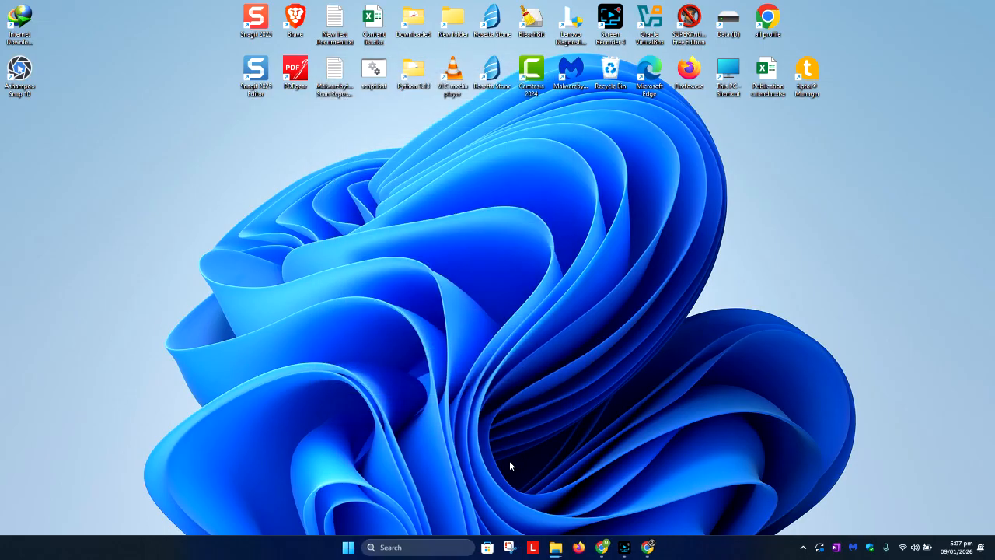
{"action": "key", "text": "super+e"}
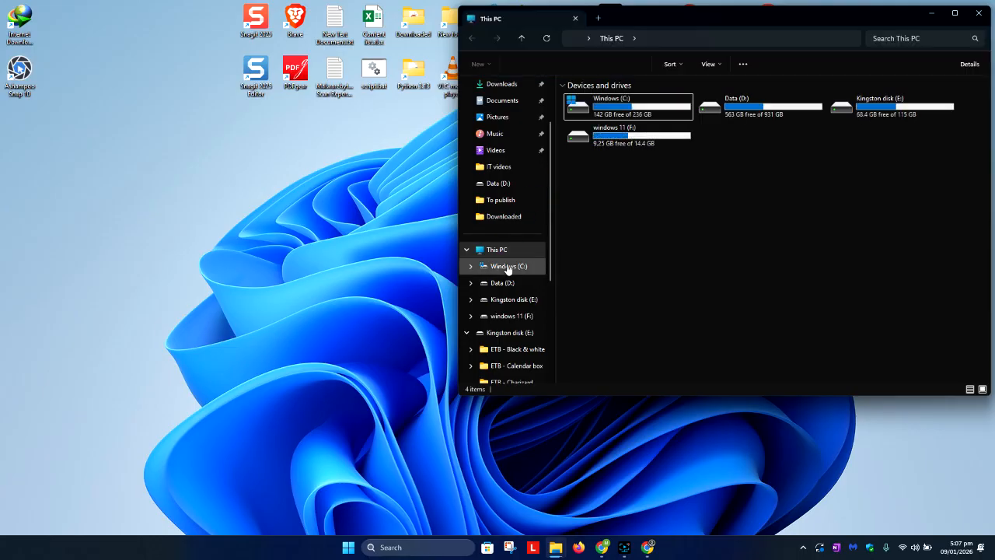
{"action": "double_click", "coordinate": [640, 143]}
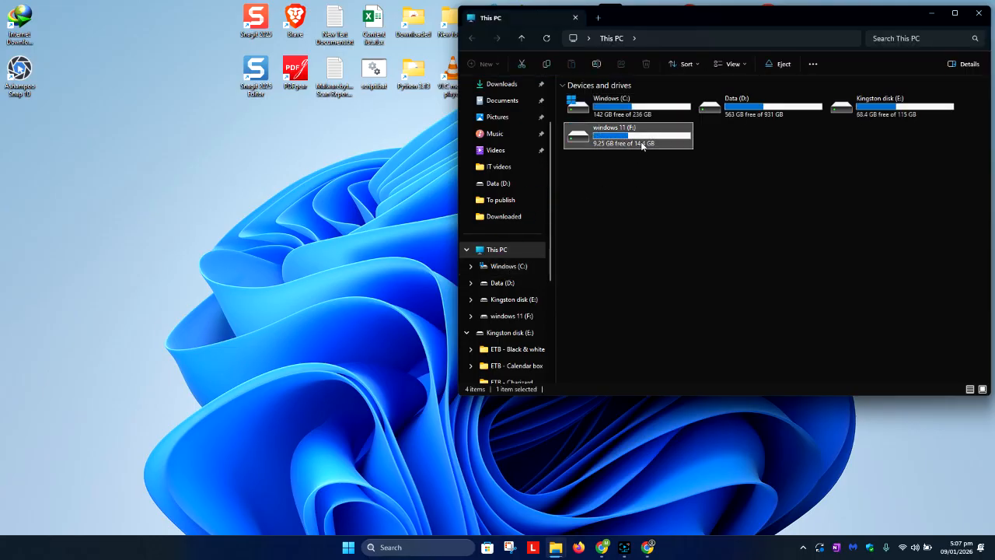